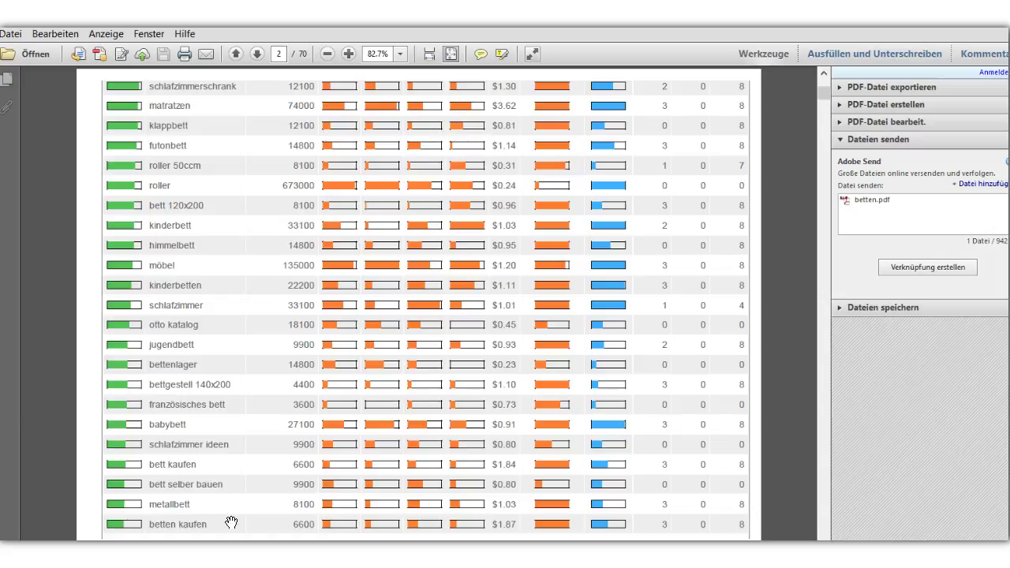
# Look through the keyword list in the betten.pdf report, comparing search volumes and niche ratings, and return to its first page.
pyautogui.scroll(-2, 204, 534)
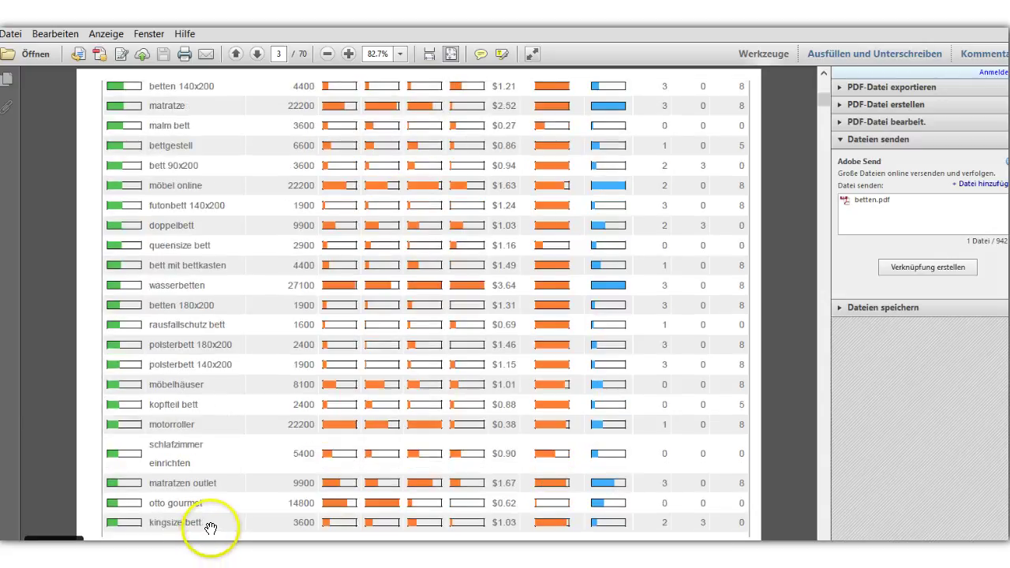
pyautogui.scroll(-2, 210, 532)
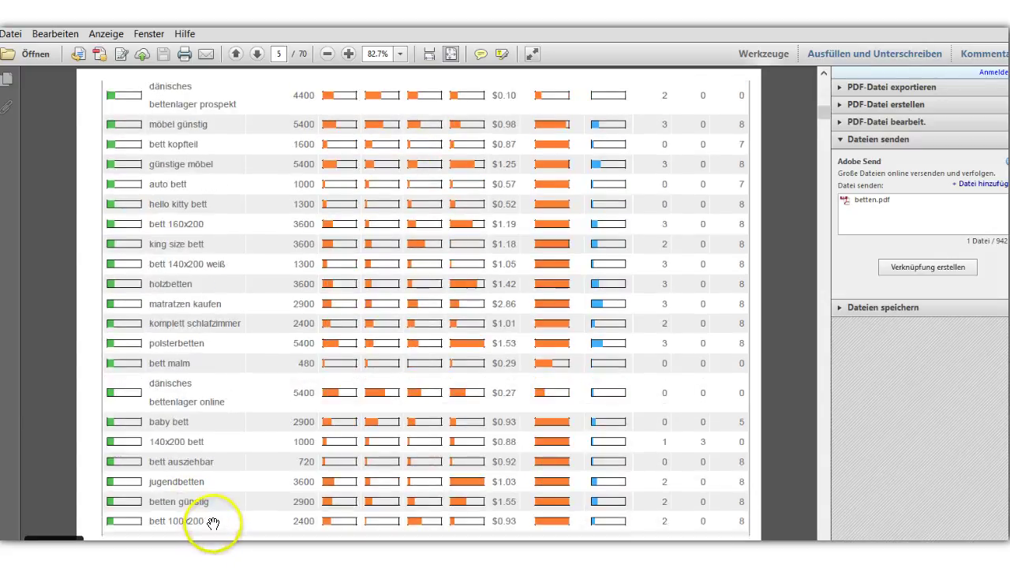
pyautogui.scroll(-2, 212, 526)
pyautogui.scroll(-4, 213, 523)
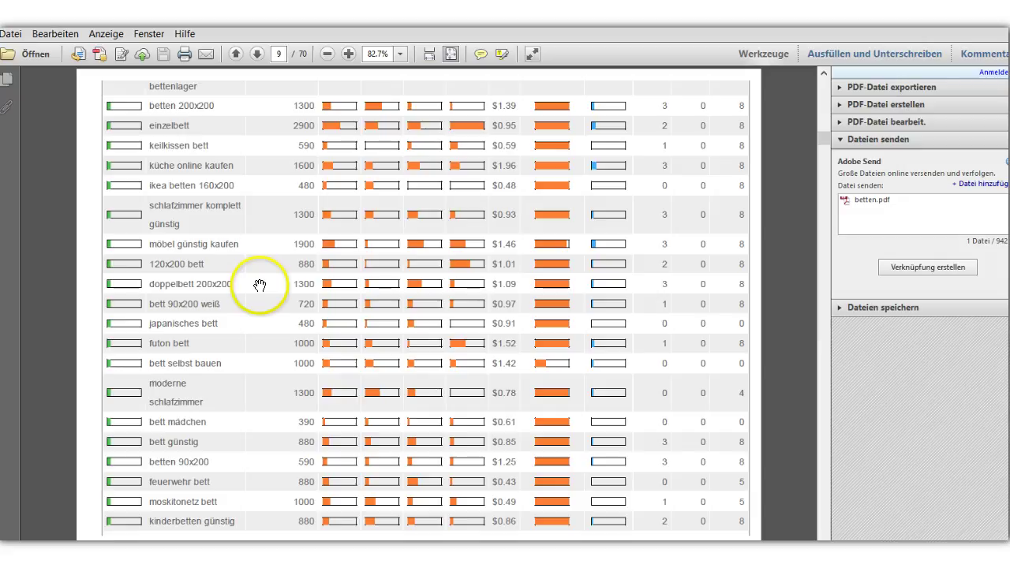
pyautogui.scroll(3, 256, 286)
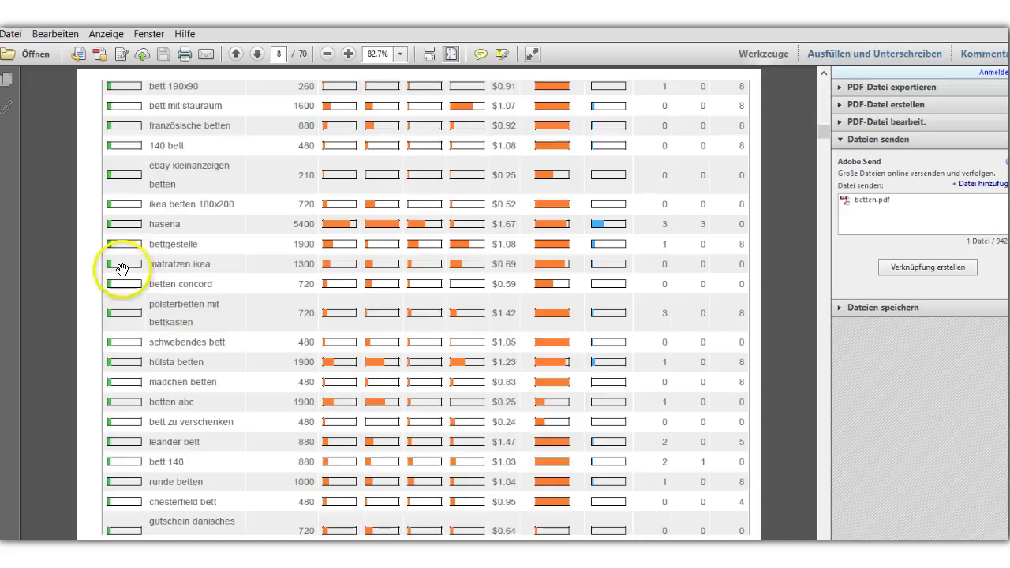
pyautogui.scroll(3, 118, 272)
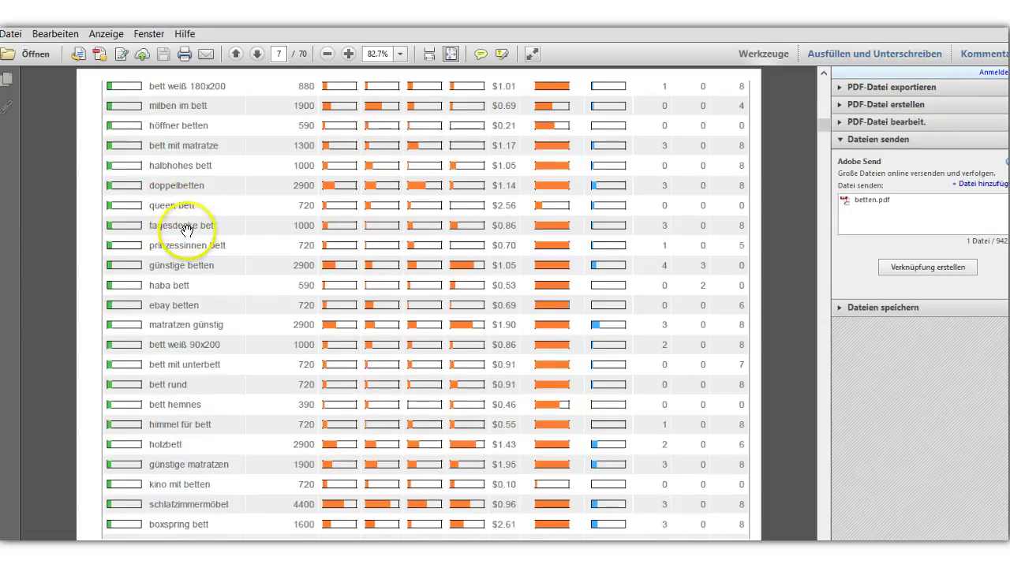
pyautogui.scroll(20, 186, 229)
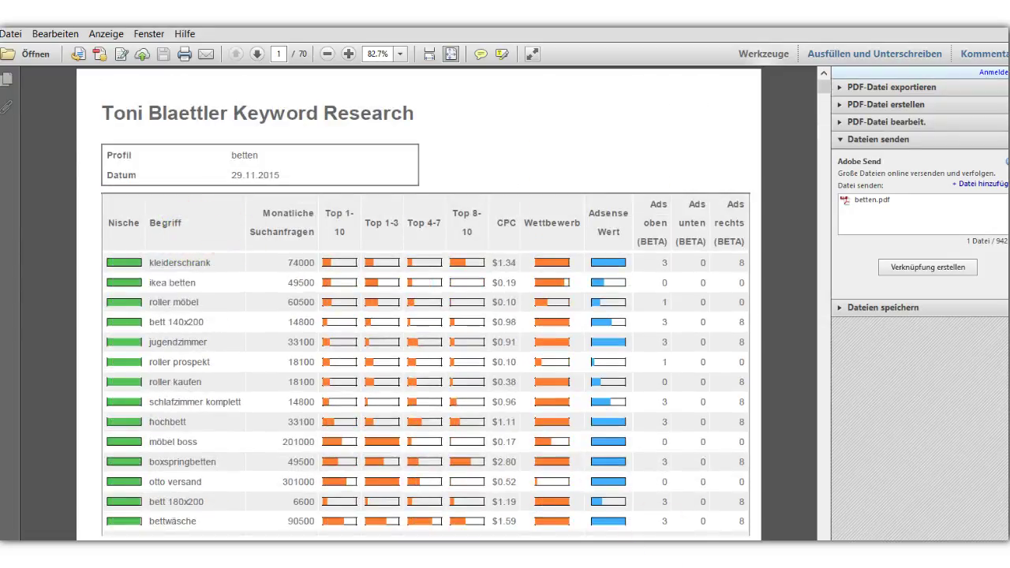
# Switch to the exported keyword spreadsheet and open the standard filter for the entire Export sheet.
pyautogui.hotkey('alt', 'Tab')
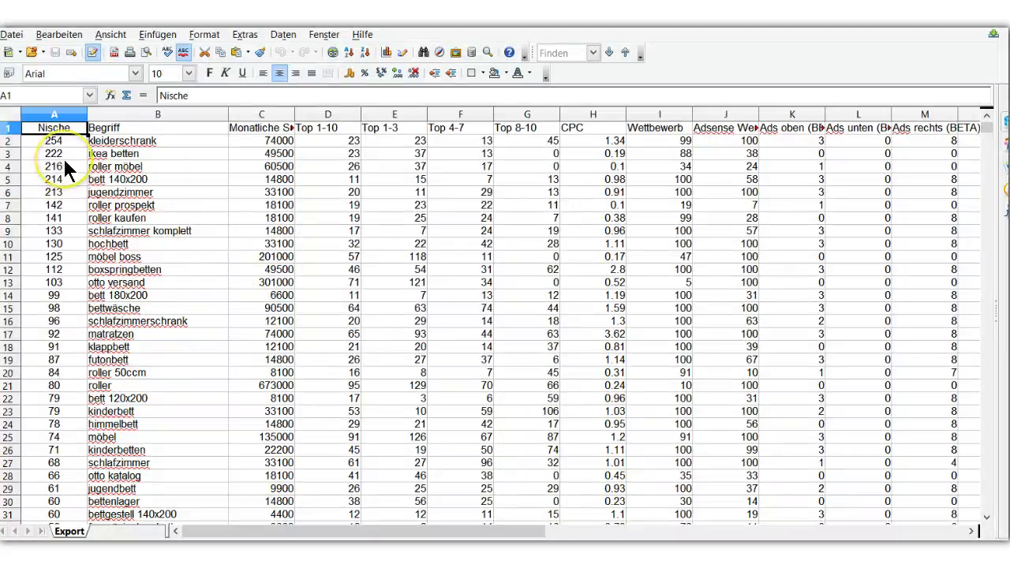
pyautogui.click(10, 119)
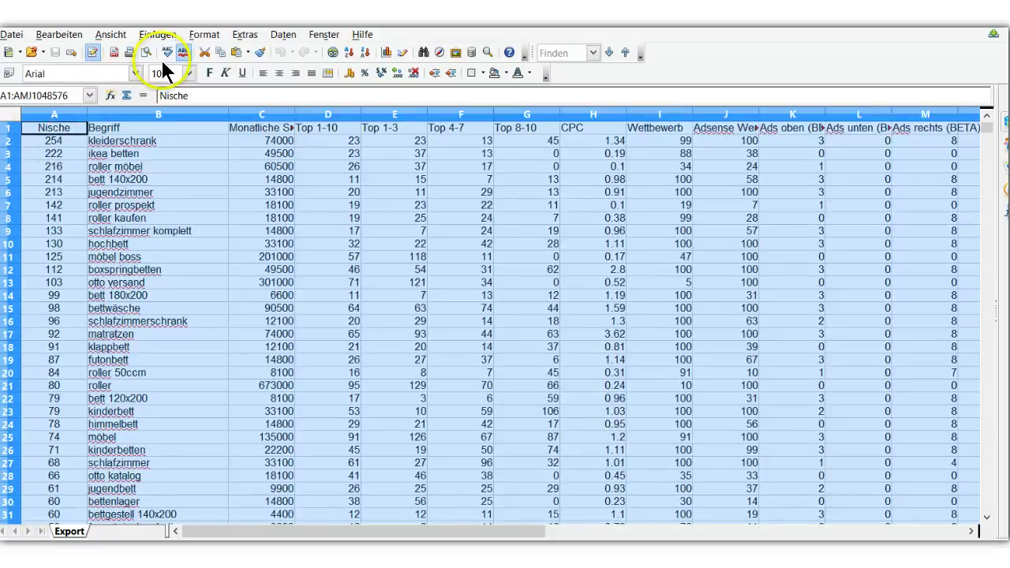
pyautogui.click(283, 35)
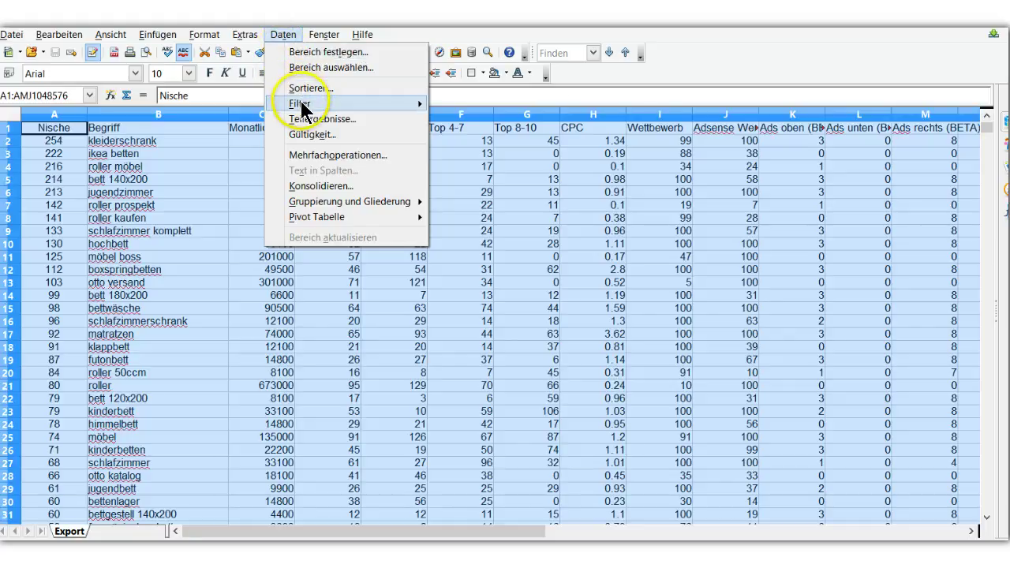
pyautogui.moveTo(304, 106)
pyautogui.click(481, 119)
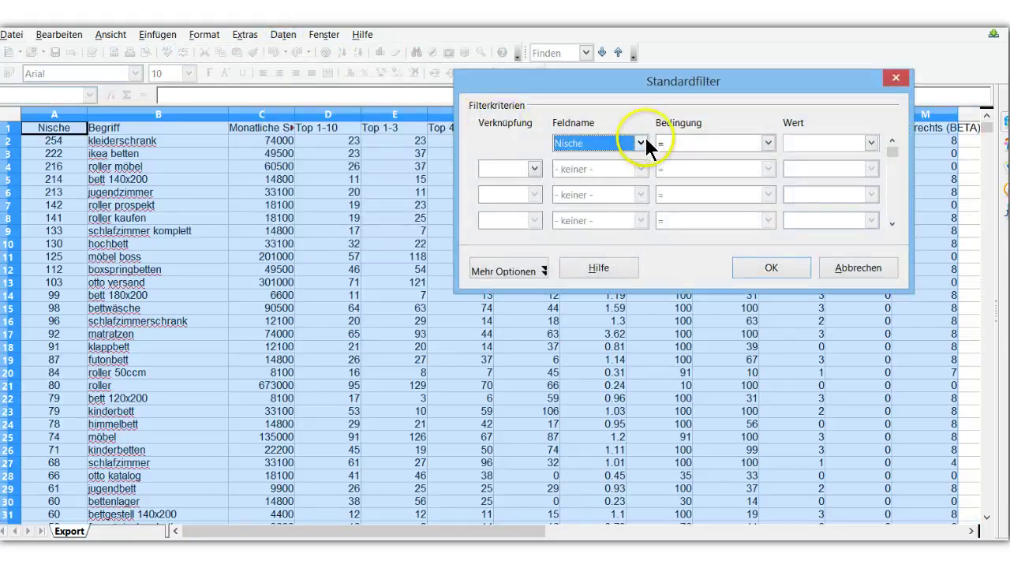
# Set the first filter criterion to Top 1-10 <= 40.
pyautogui.click(640, 143)
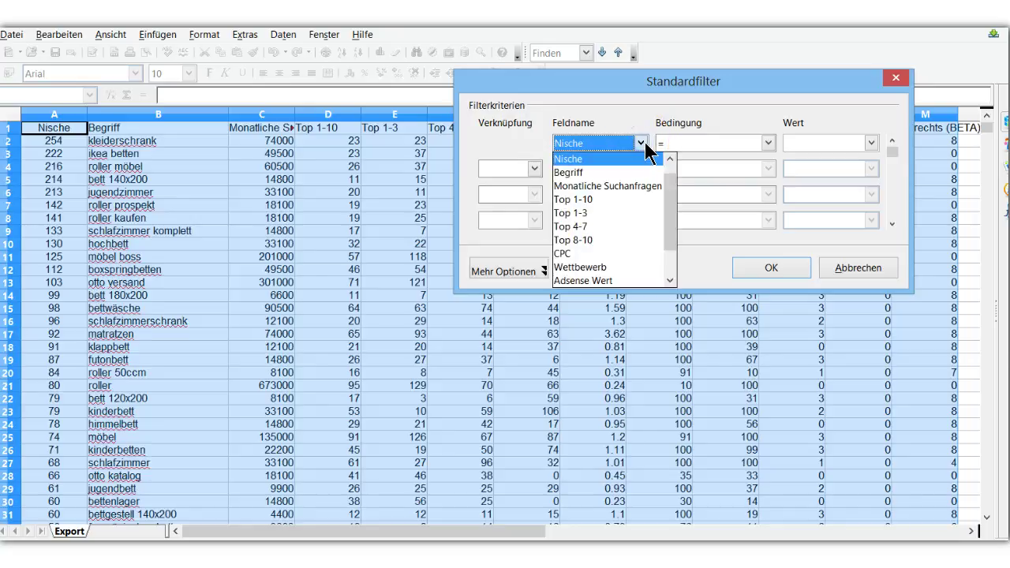
pyautogui.click(592, 200)
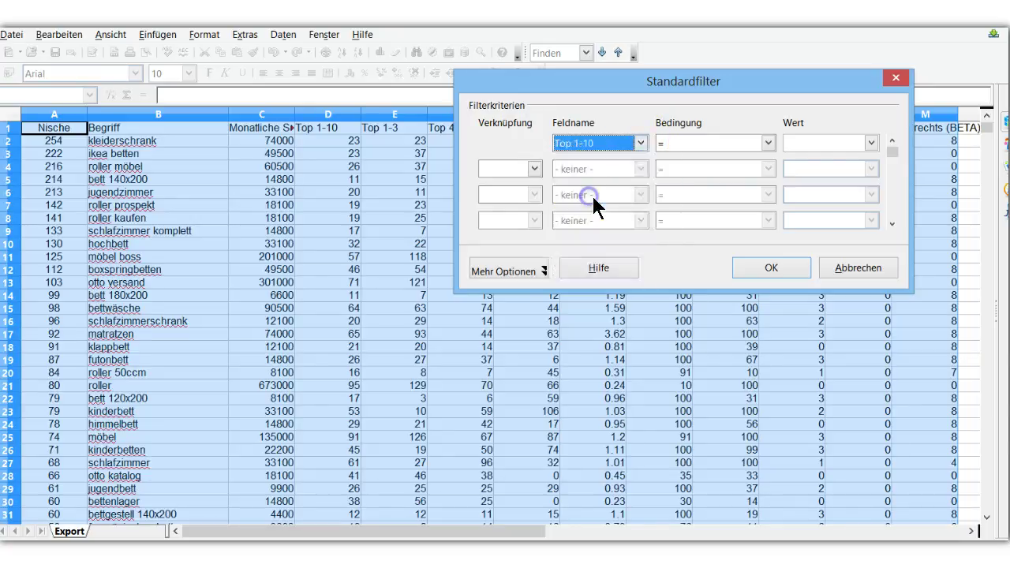
pyautogui.click(767, 143)
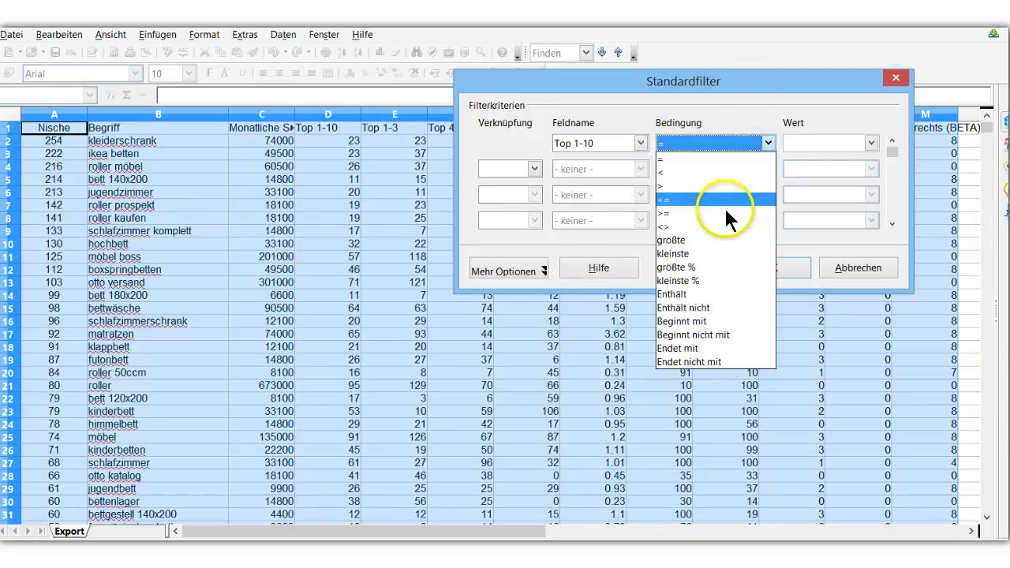
pyautogui.click(667, 200)
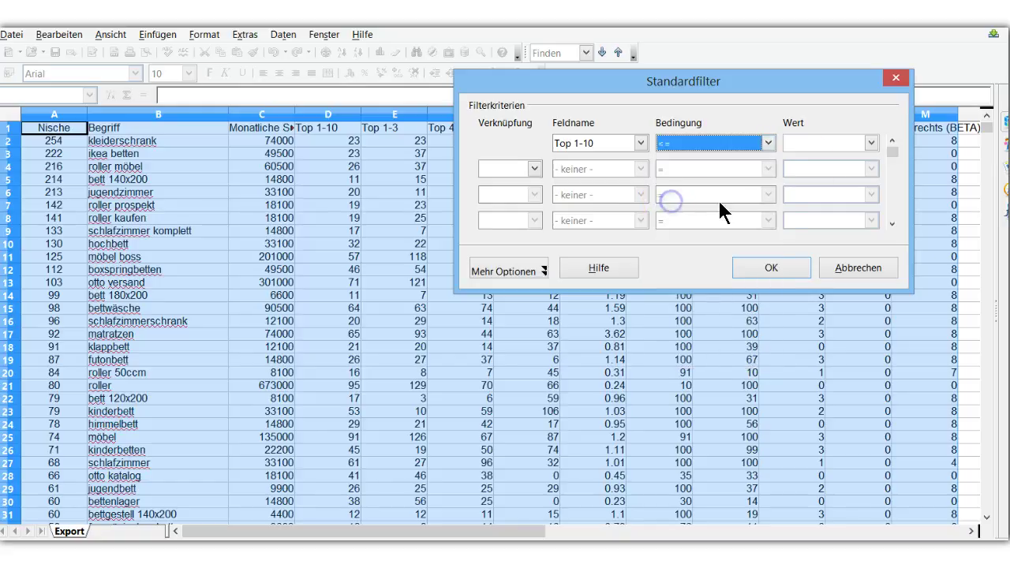
pyautogui.click(820, 146)
pyautogui.write('40')
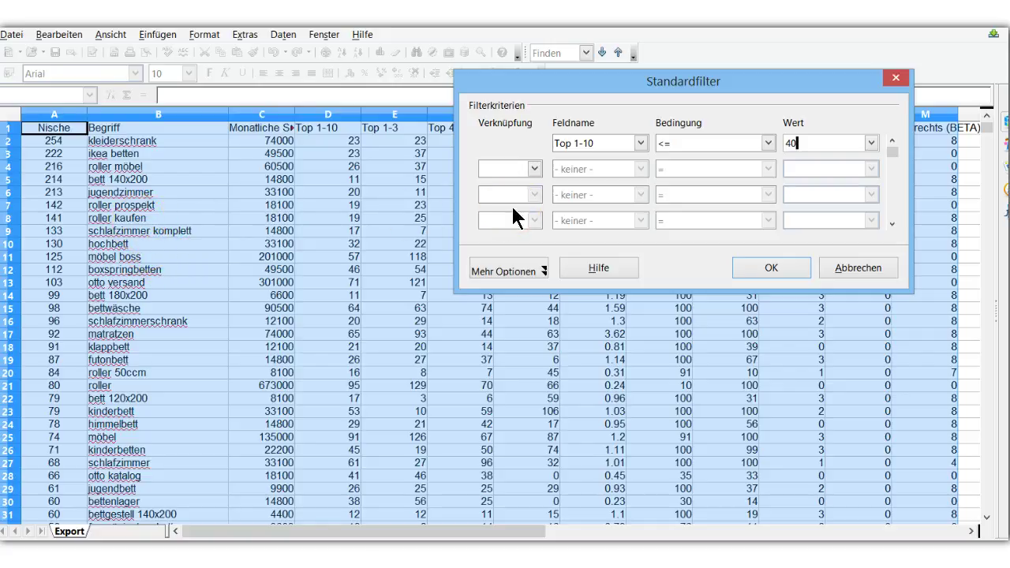
# Add a second criterion linked with UND, requiring Begriff to contain (Enthält) "bett", and apply the filter.
pyautogui.click(535, 168)
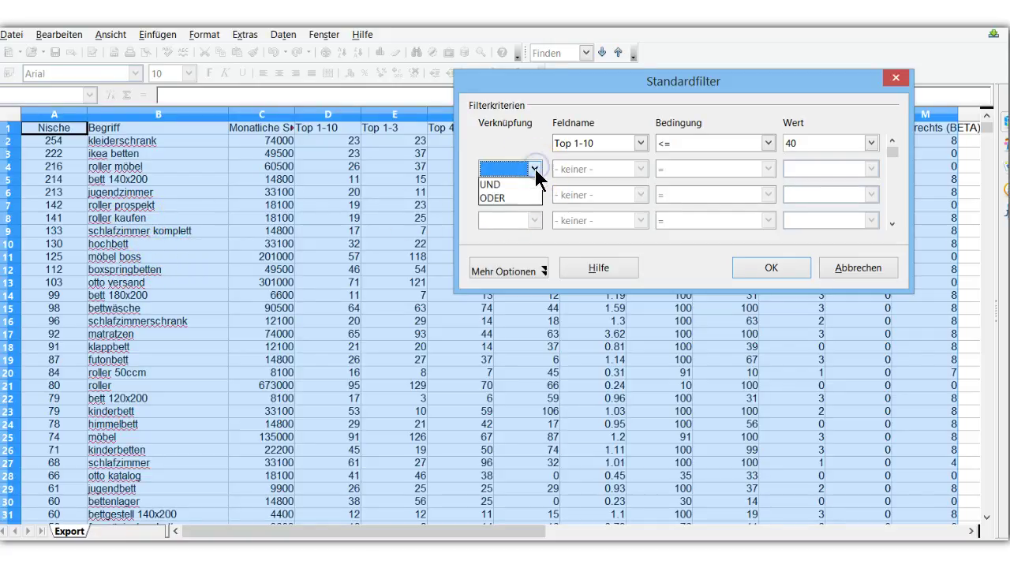
pyautogui.click(500, 187)
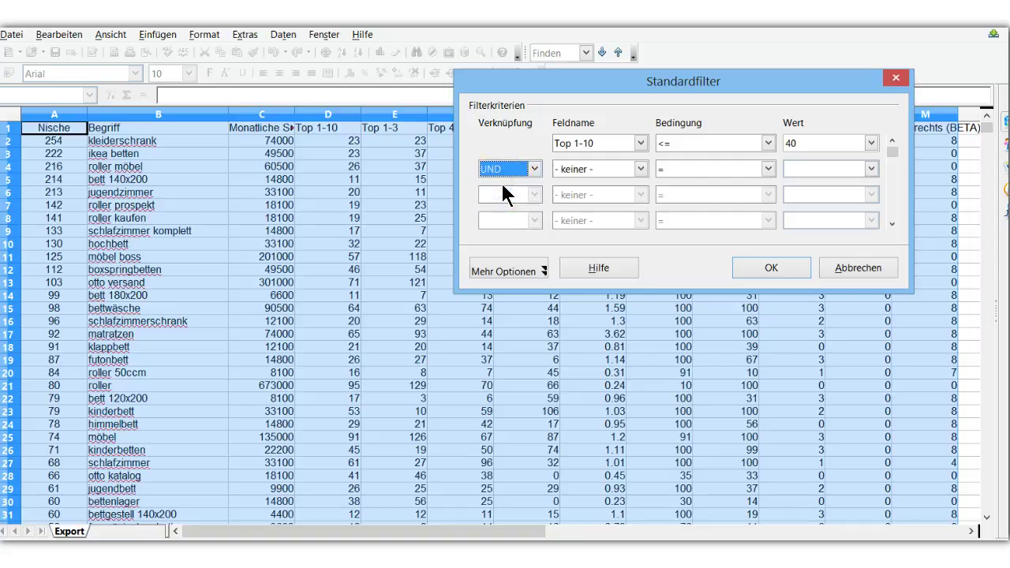
pyautogui.click(641, 166)
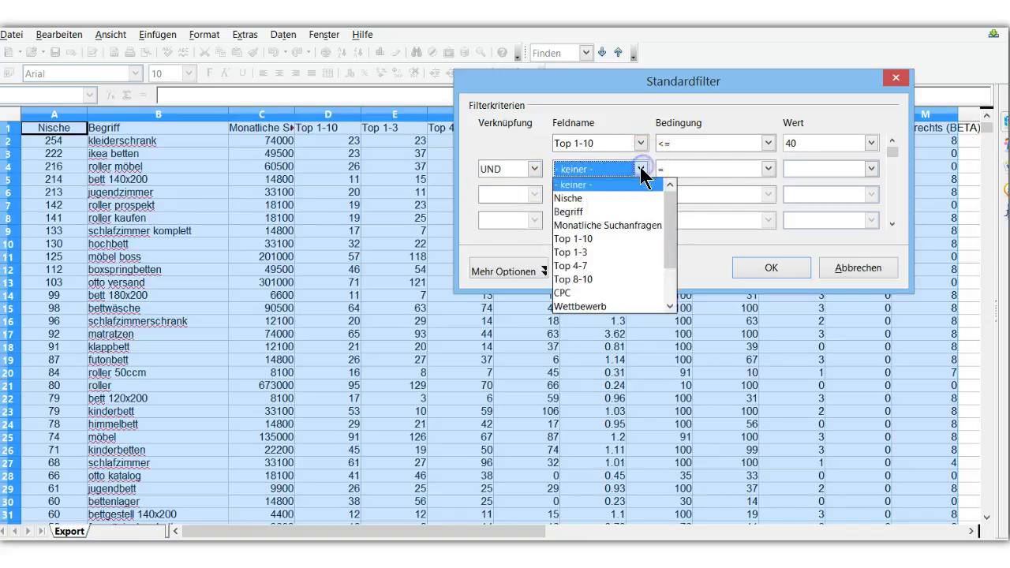
pyautogui.click(578, 212)
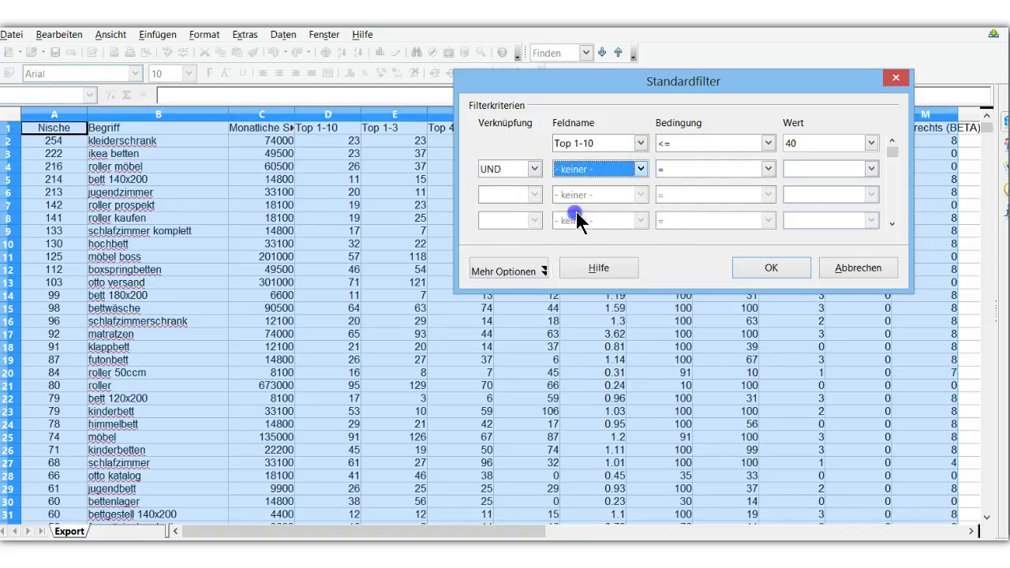
pyautogui.click(766, 169)
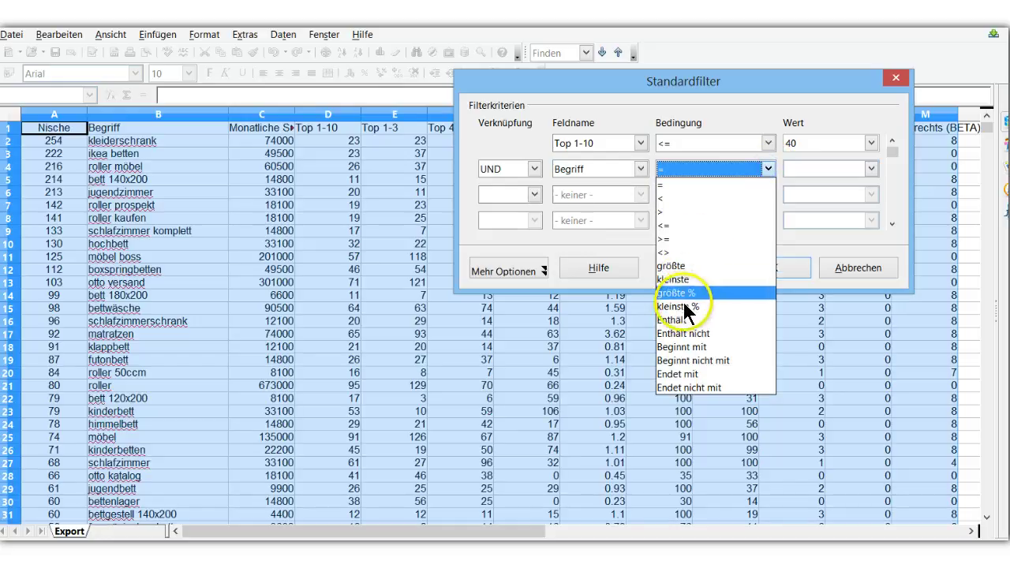
pyautogui.click(675, 319)
pyautogui.click(815, 168)
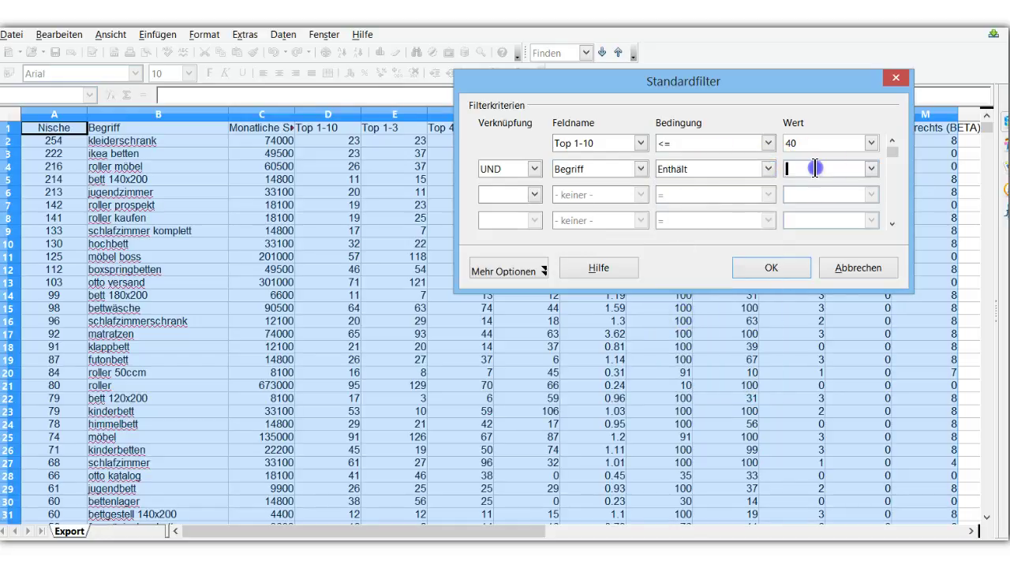
pyautogui.write('b')
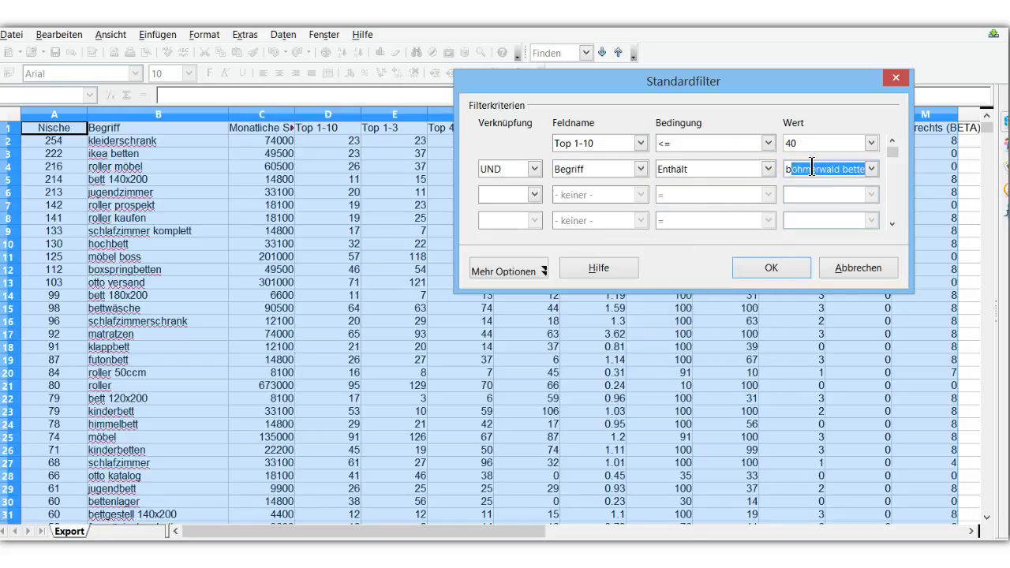
pyautogui.write('ett')
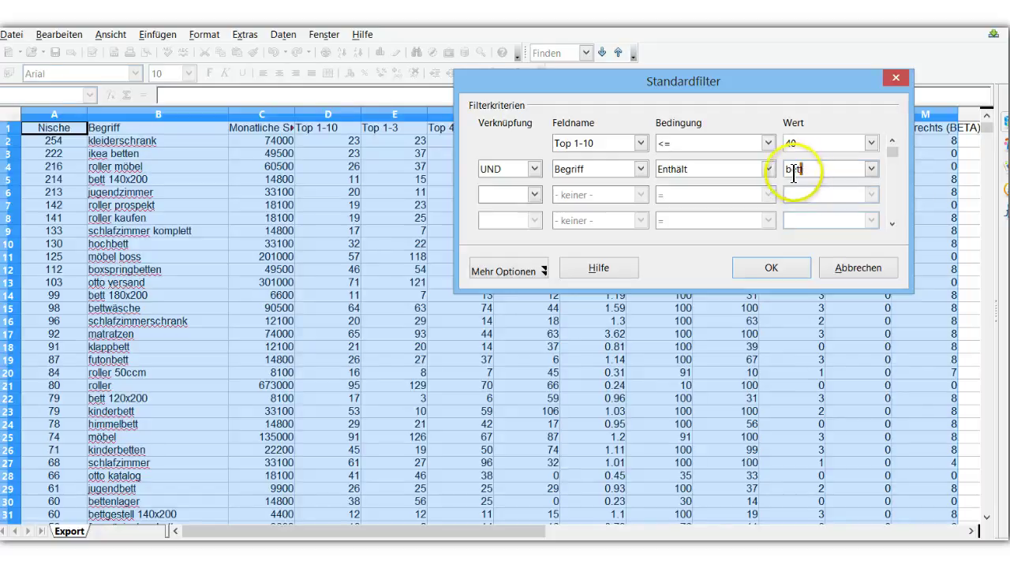
pyautogui.click(773, 268)
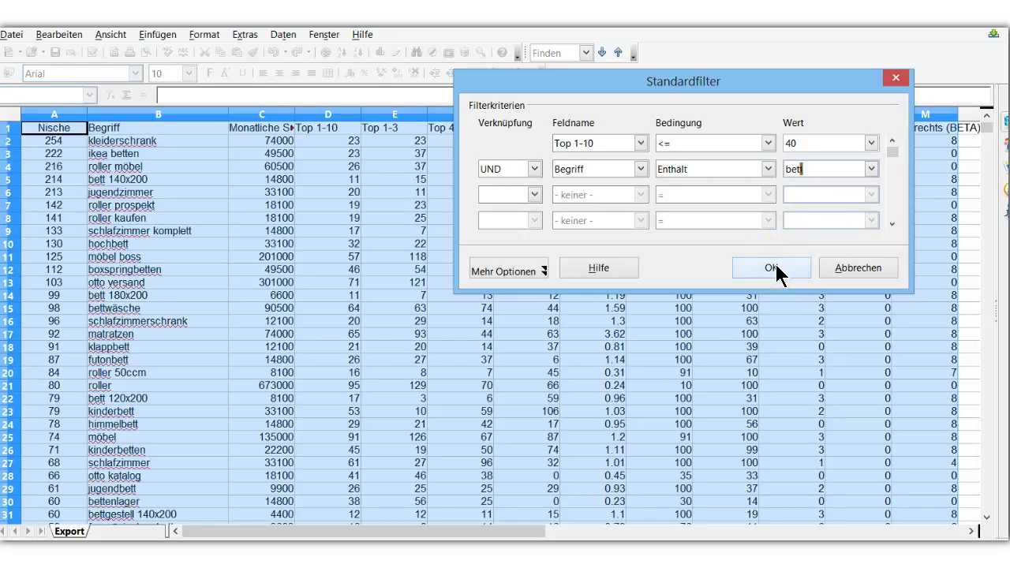
pyautogui.click(774, 268)
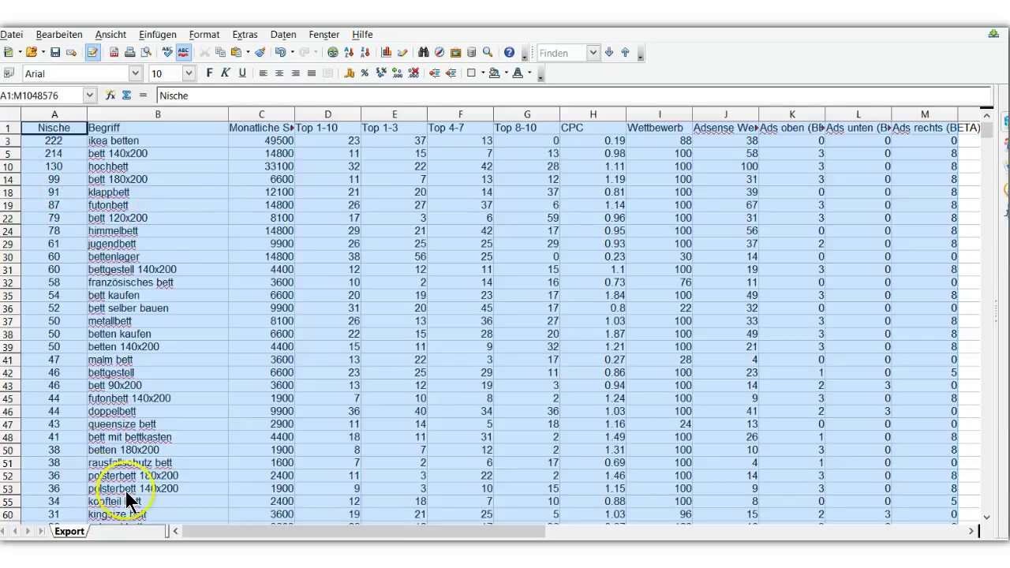
# Examine the filtered bed keywords in the Export sheet, including their niche scores, monthly searches and Top 1-10 values.
pyautogui.scroll(-18, 139, 479)
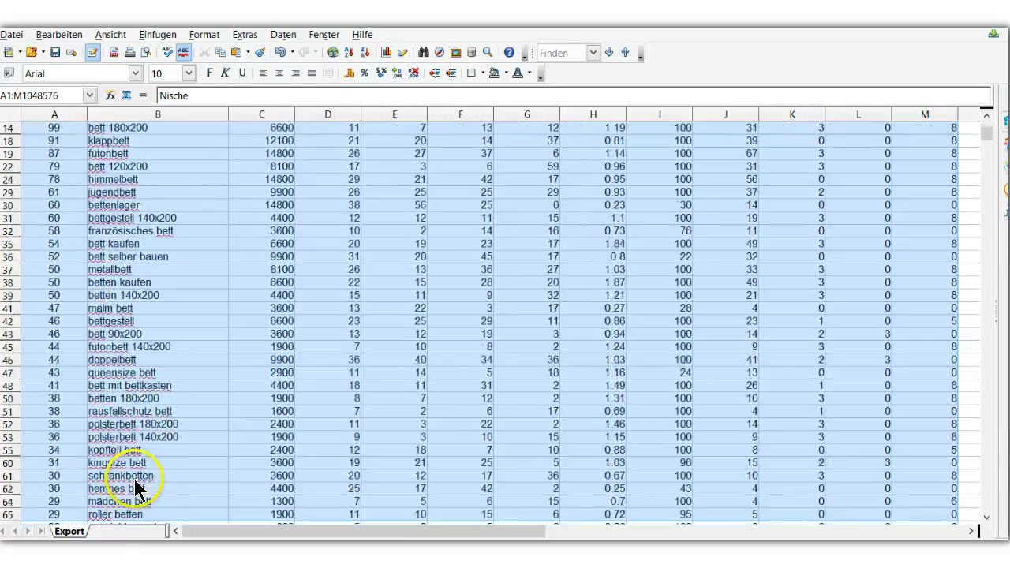
pyautogui.scroll(-8, 155, 467)
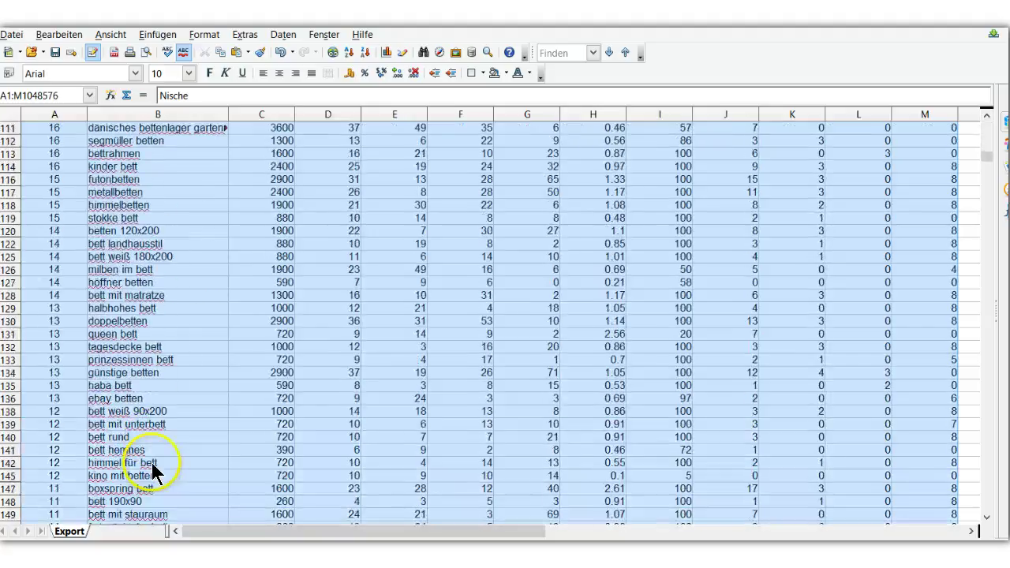
pyautogui.scroll(-2, 153, 467)
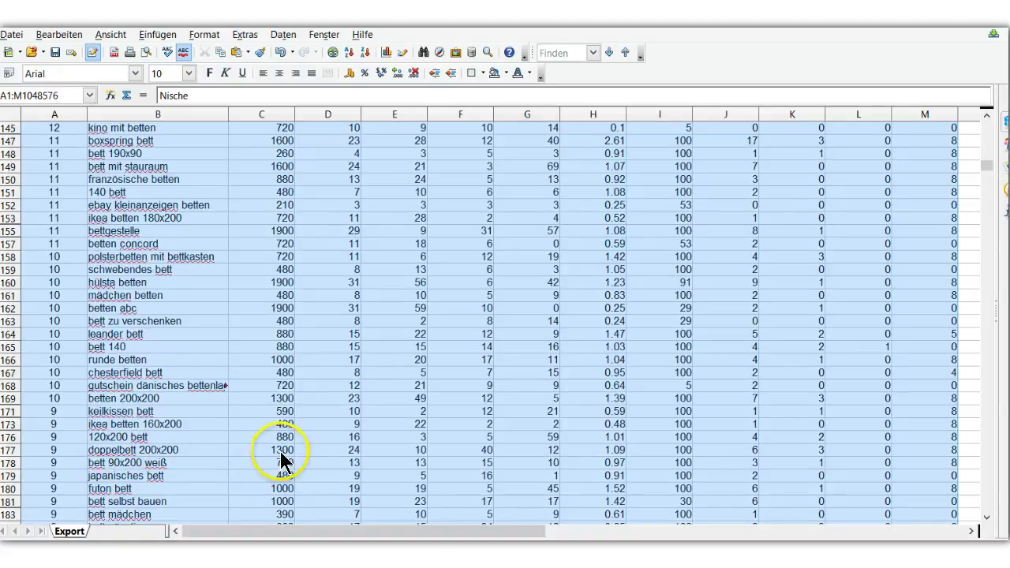
pyautogui.scroll(15, 251, 443)
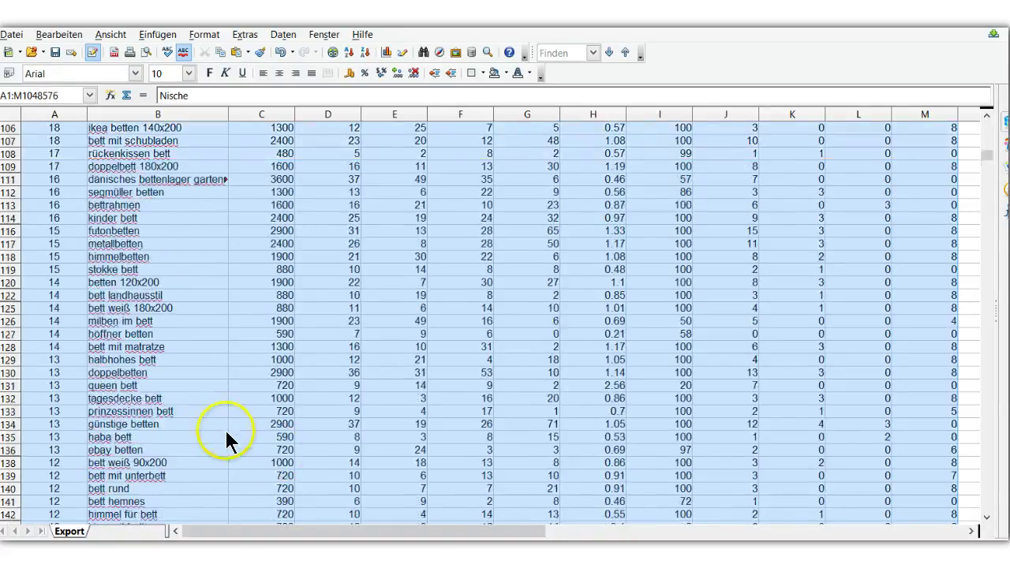
pyautogui.scroll(15, 225, 434)
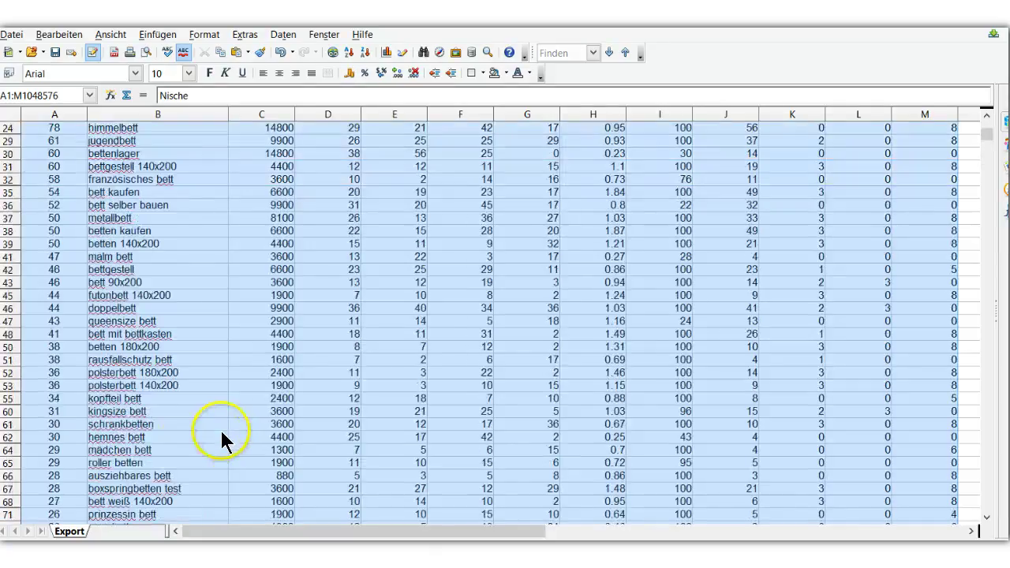
pyautogui.scroll(2, 215, 432)
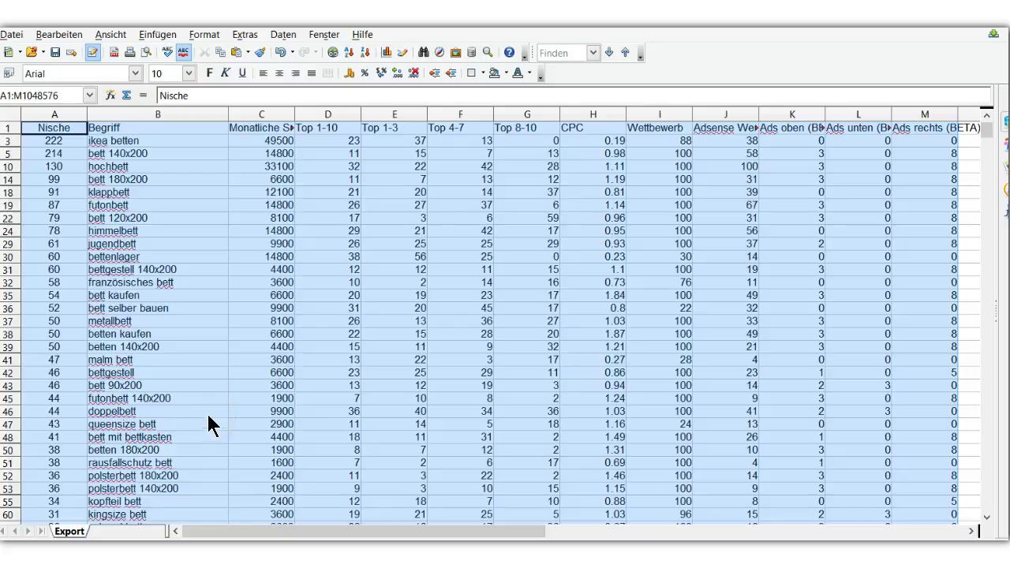
pyautogui.scroll(-8, 209, 422)
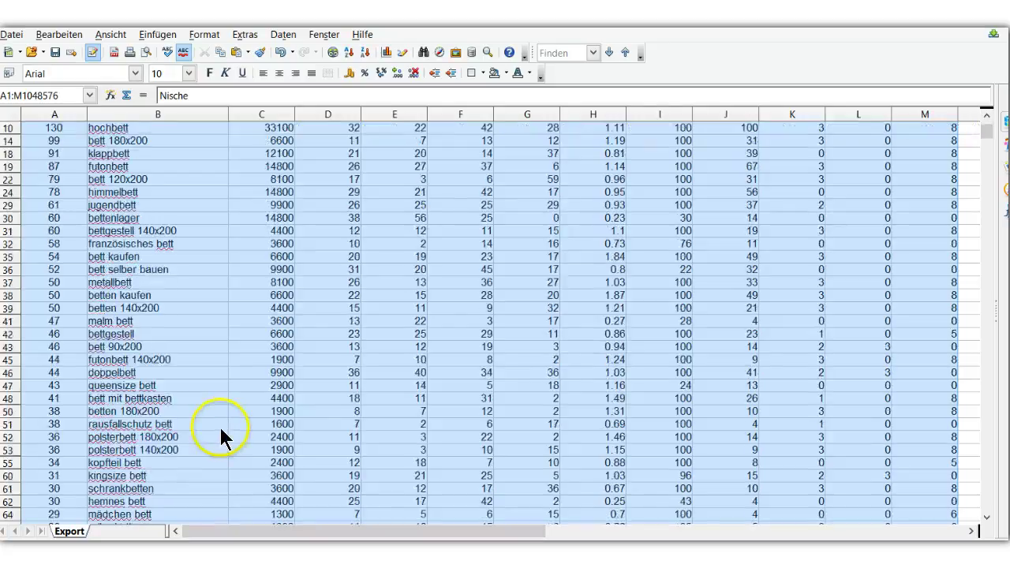
pyautogui.scroll(-11, 213, 430)
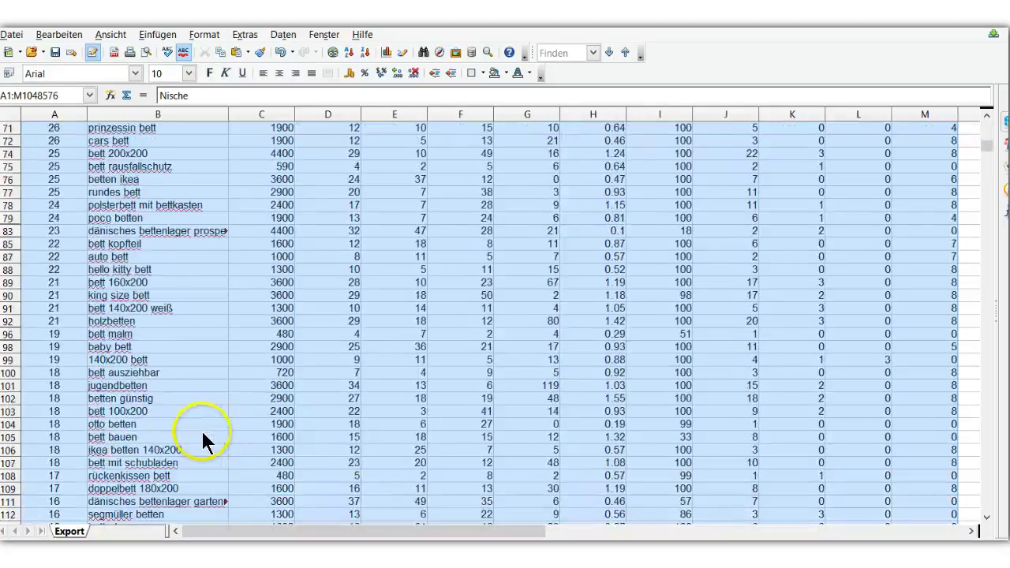
pyautogui.scroll(-15, 200, 430)
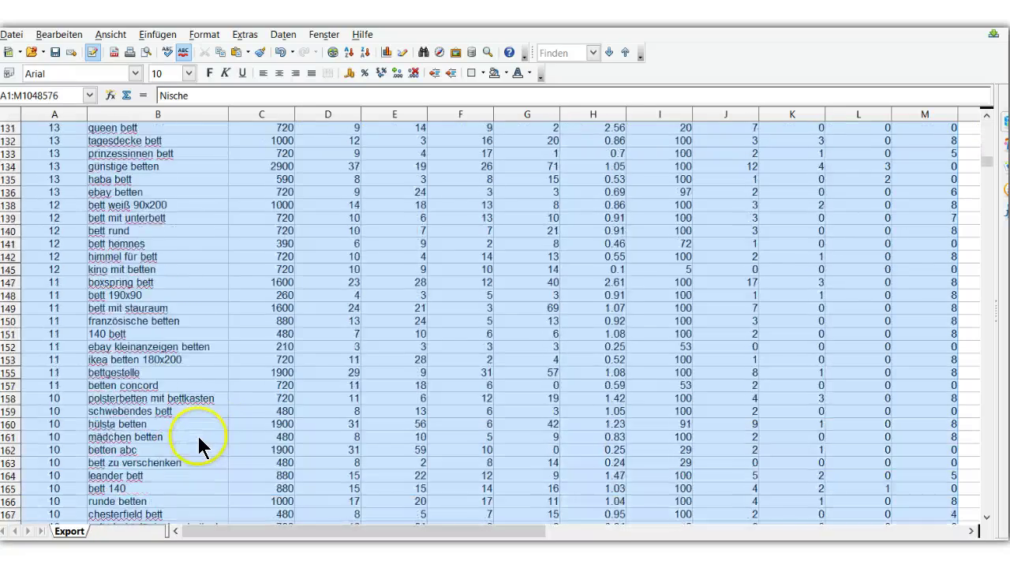
pyautogui.scroll(-20, 202, 443)
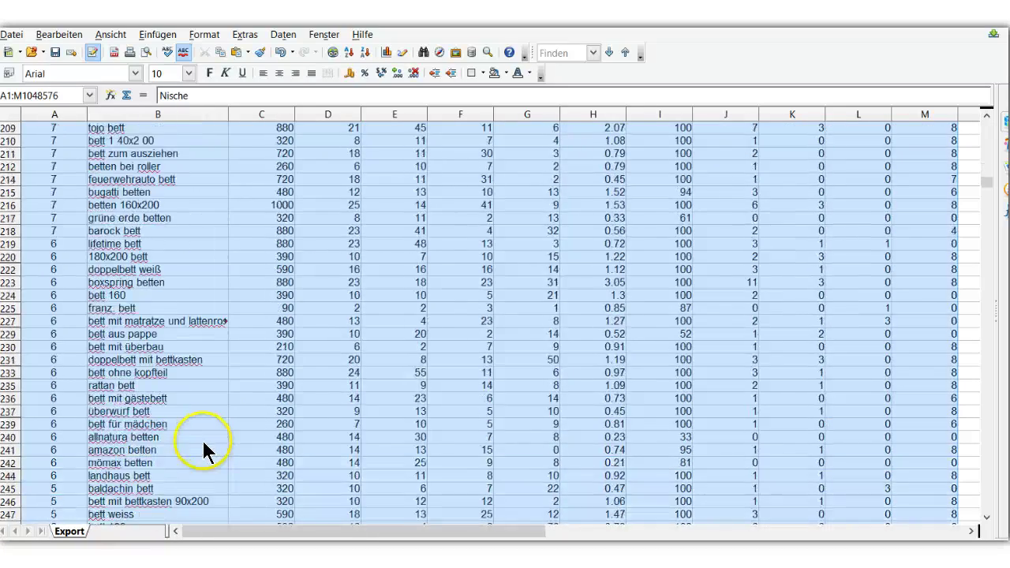
# Examine the rest of the filtered bed keywords down to the low niche scores and return to the start of the list.
pyautogui.scroll(-20, 204, 437)
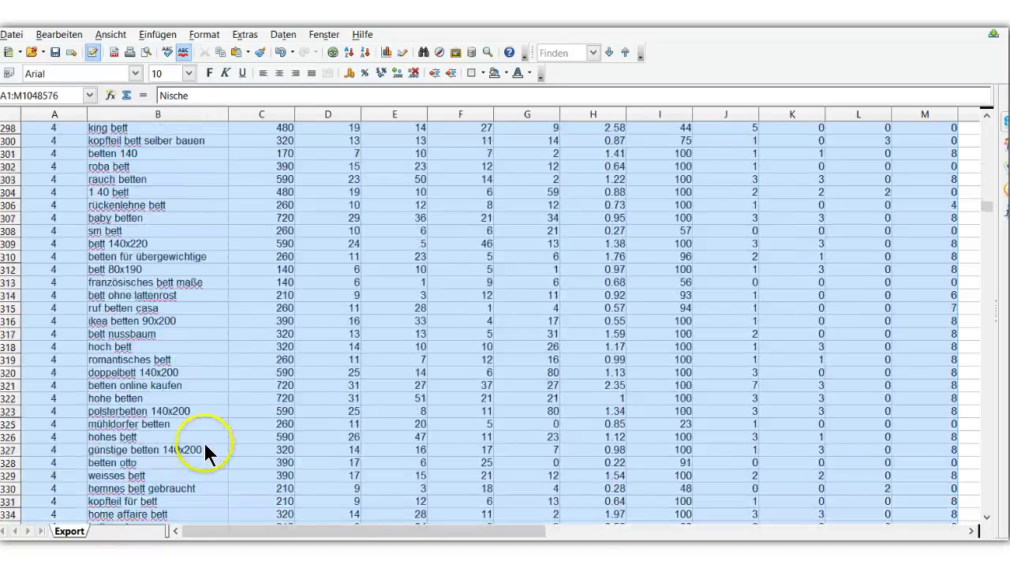
pyautogui.scroll(-15, 200, 442)
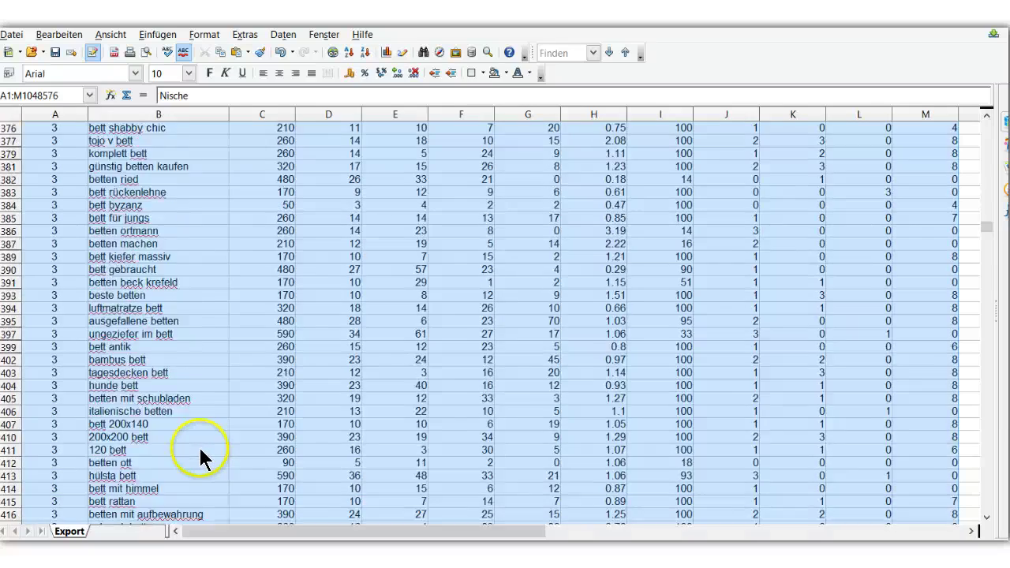
pyautogui.scroll(-15, 199, 445)
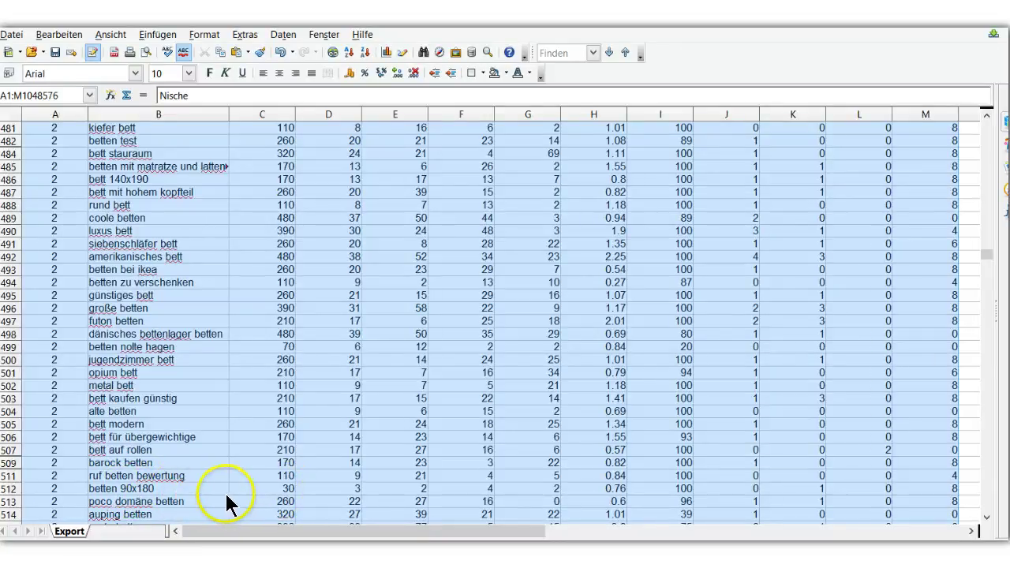
pyautogui.scroll(-15, 221, 485)
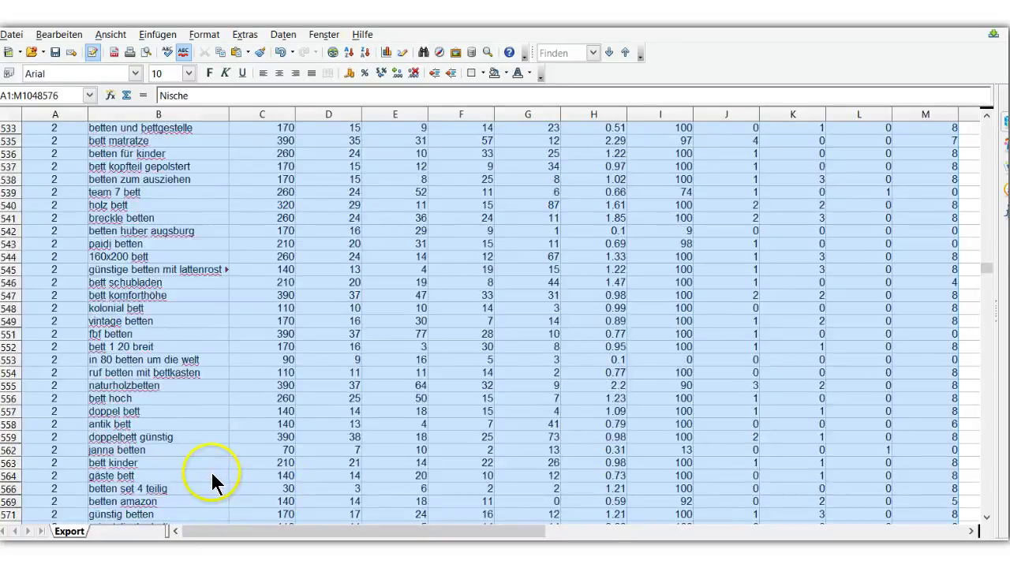
pyautogui.scroll(-10, 211, 473)
pyautogui.scroll(12, 211, 475)
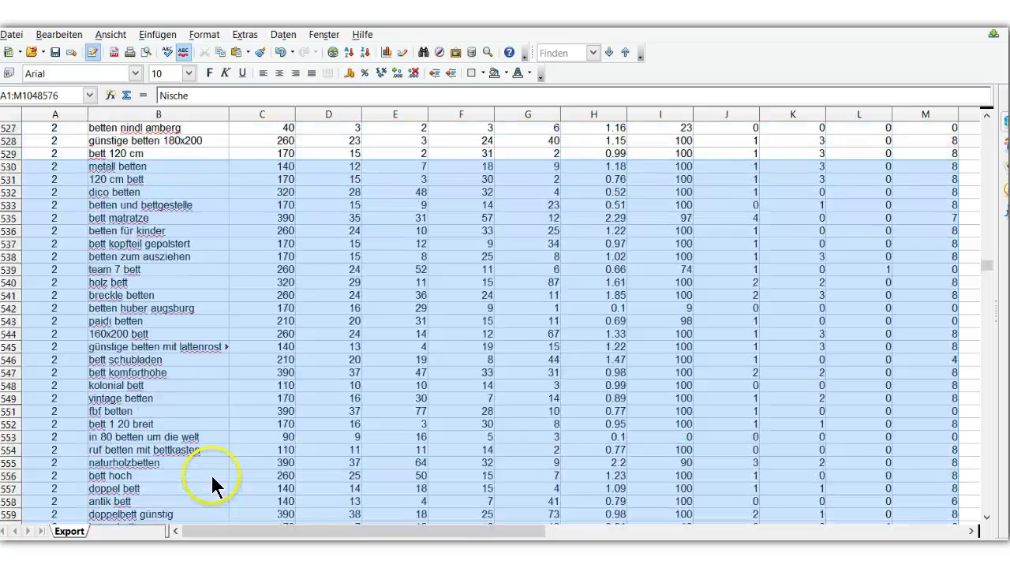
pyautogui.scroll(20, 213, 471)
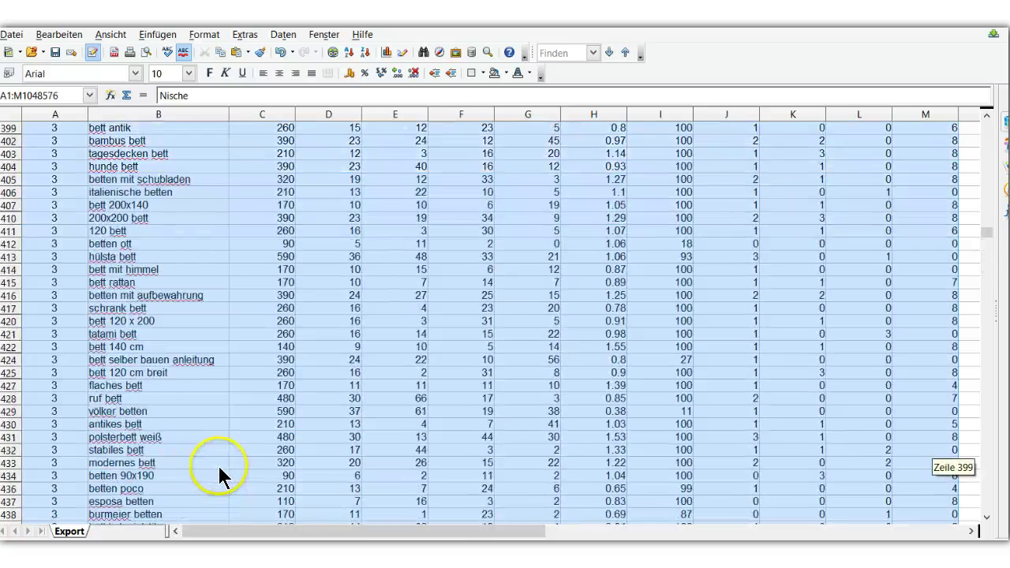
pyautogui.scroll(20, 218, 469)
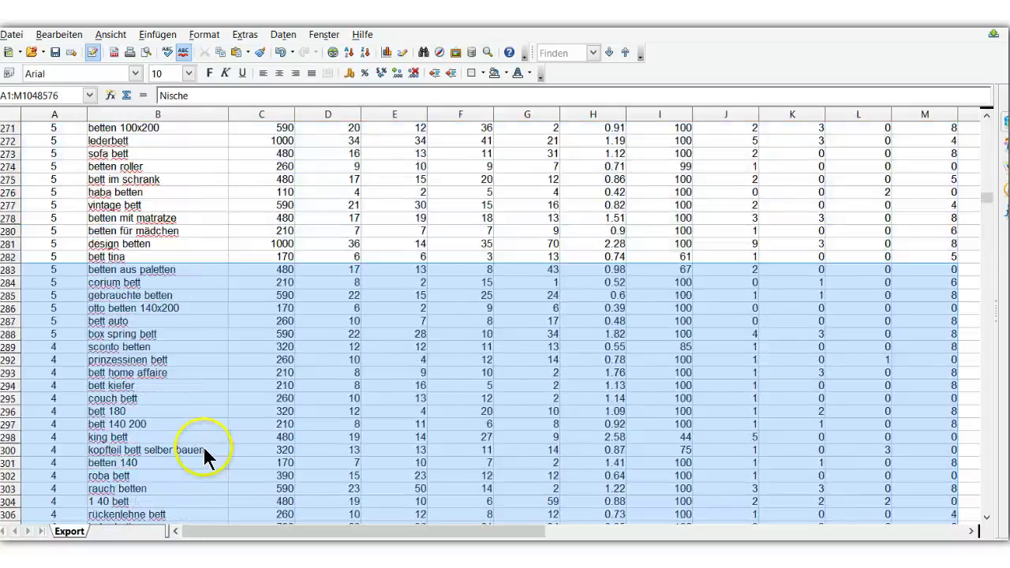
pyautogui.scroll(20, 204, 454)
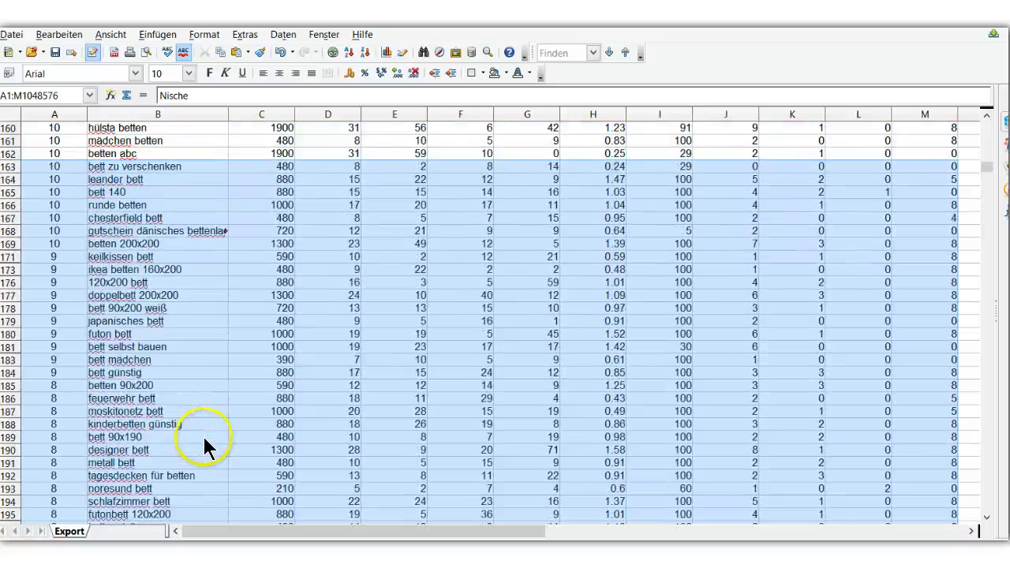
pyautogui.scroll(20, 198, 432)
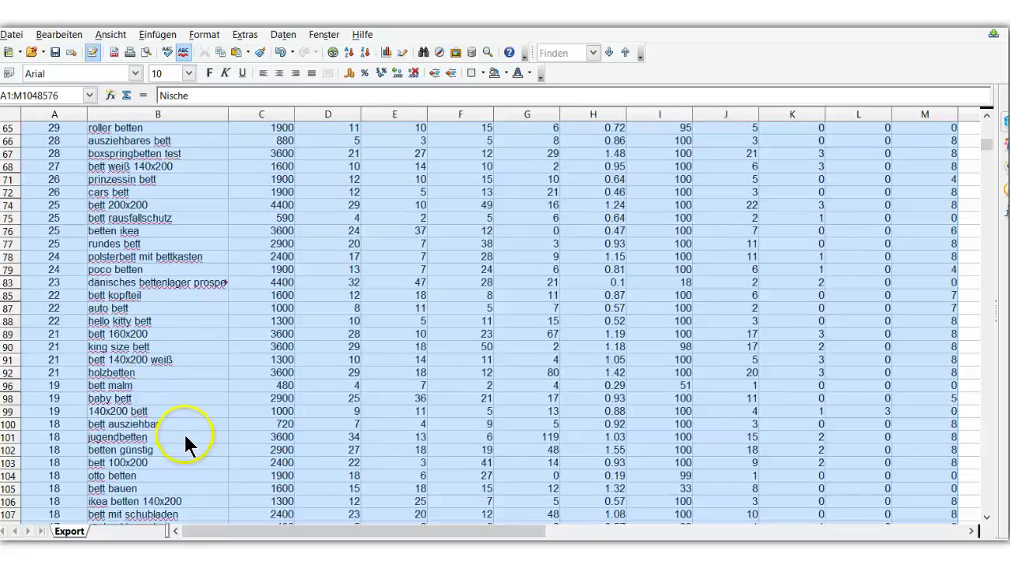
pyautogui.scroll(12, 188, 435)
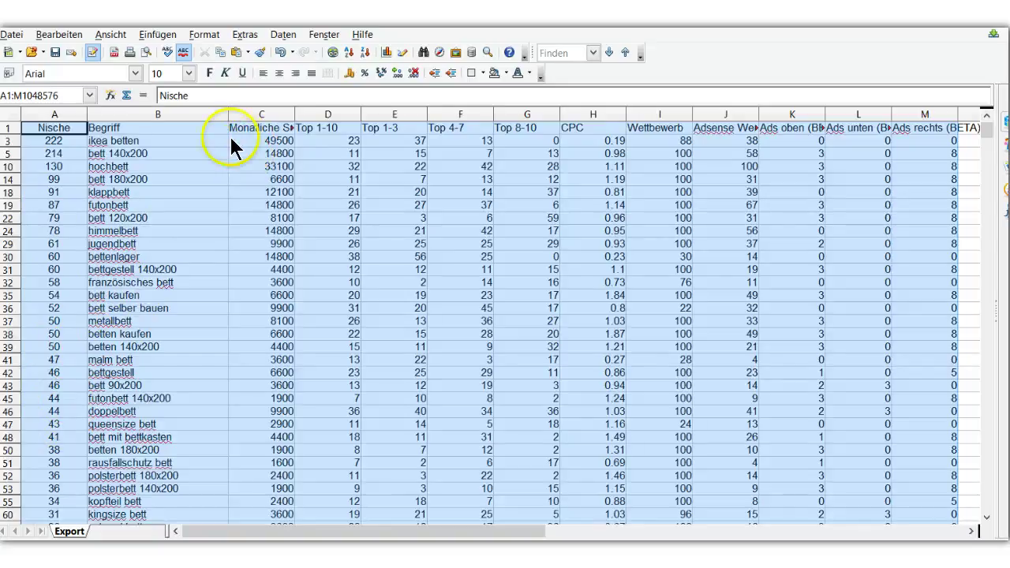
# Sort the filtered keyword list by Monatliche Suchanfragen in descending order.
pyautogui.click(284, 35)
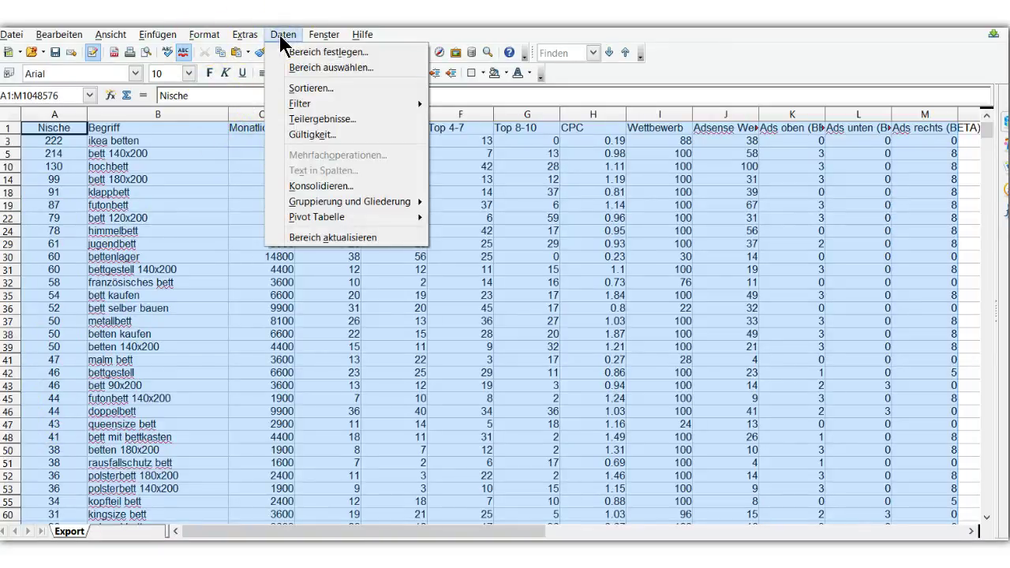
pyautogui.click(300, 89)
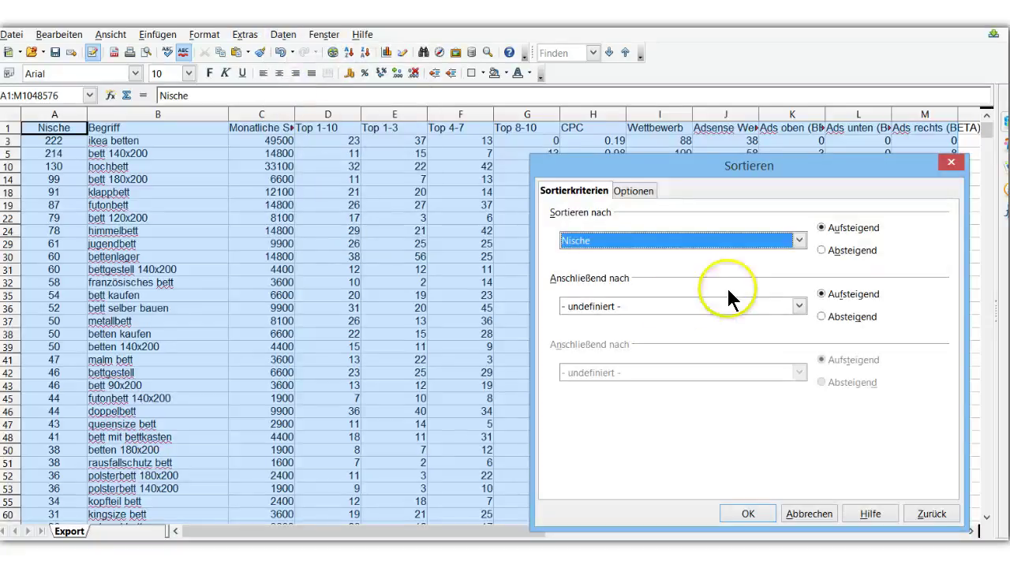
pyautogui.click(799, 240)
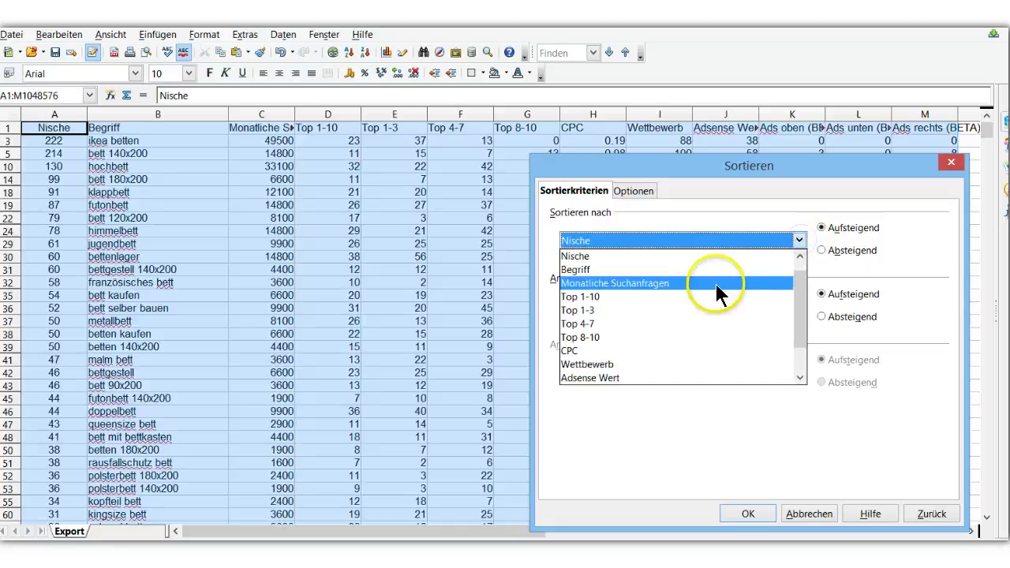
pyautogui.click(604, 283)
pyautogui.click(822, 250)
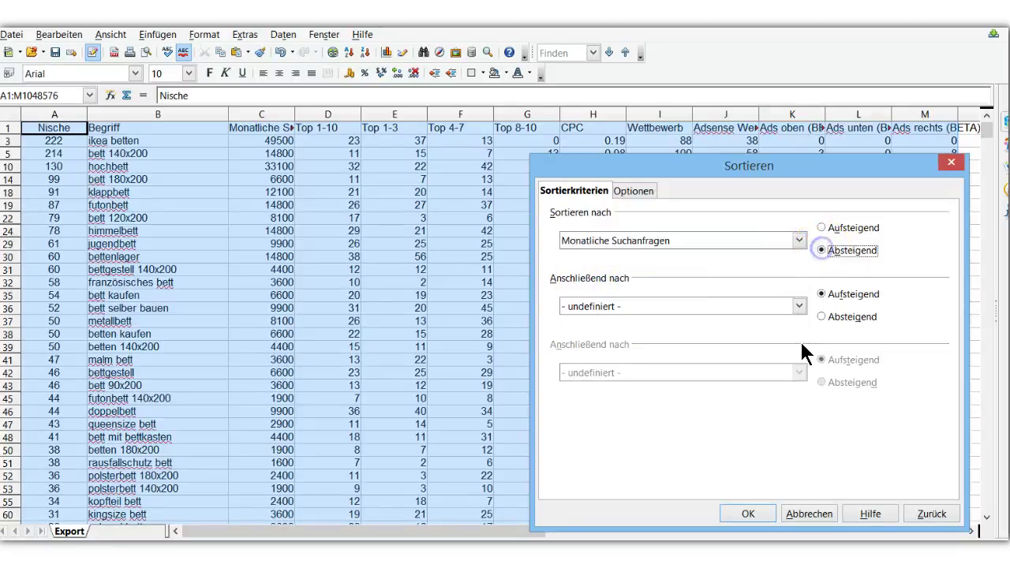
pyautogui.click(746, 514)
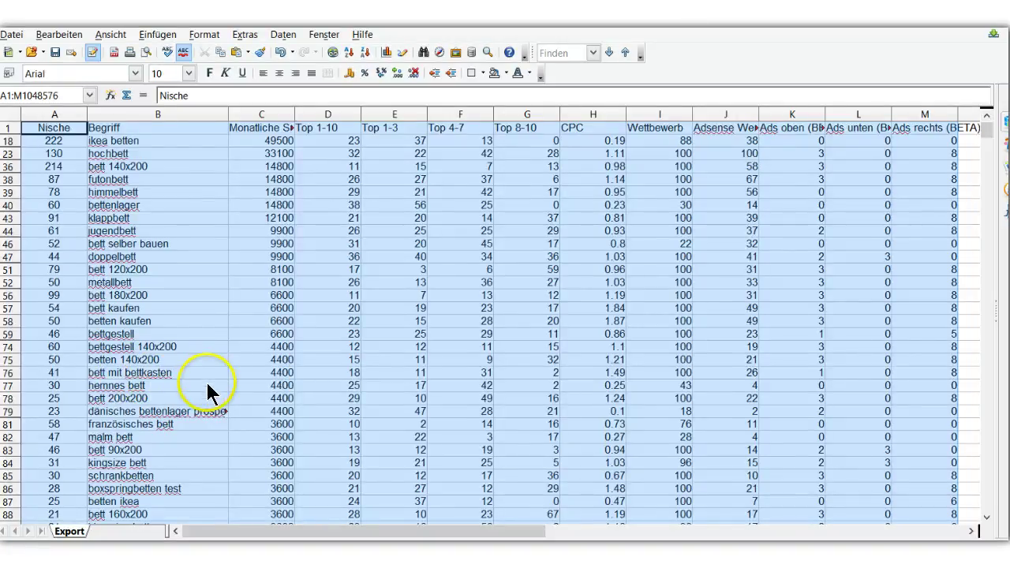
# Select the entire row 91 for the keyword "jugendbetten" in the sorted list.
pyautogui.scroll(-1, 207, 387)
pyautogui.scroll(-5, 206, 386)
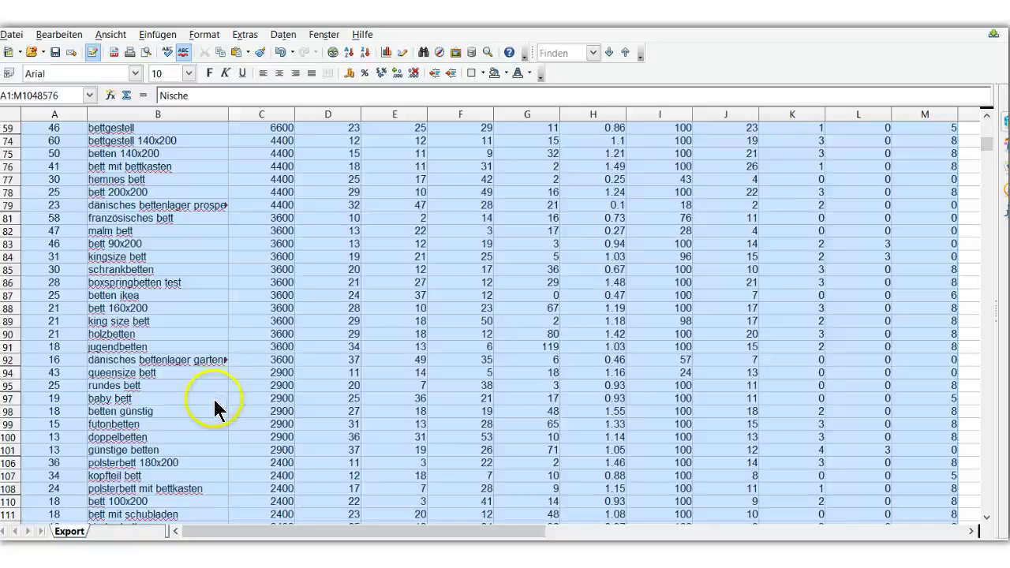
pyautogui.scroll(-5, 232, 406)
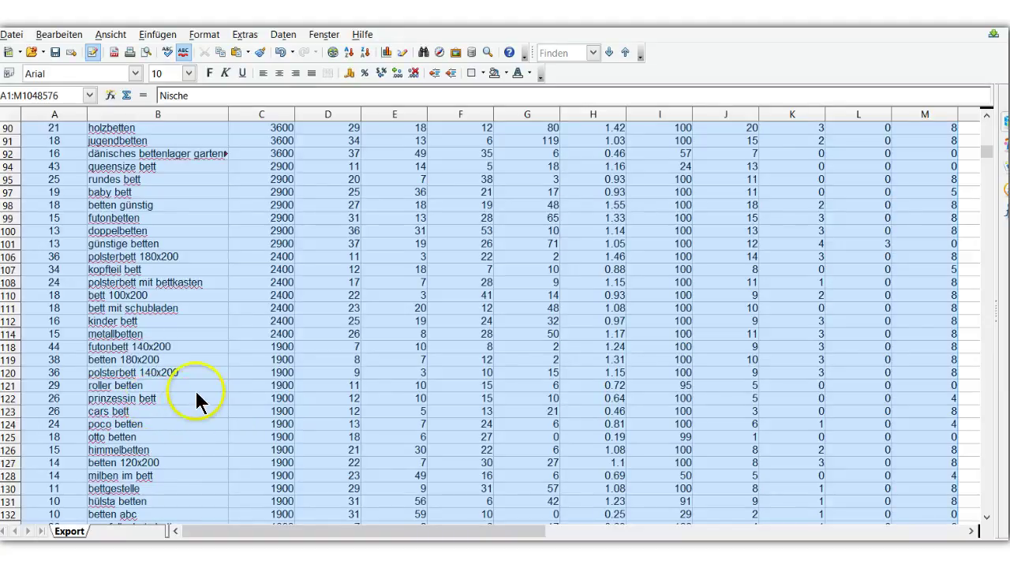
pyautogui.click(68, 114)
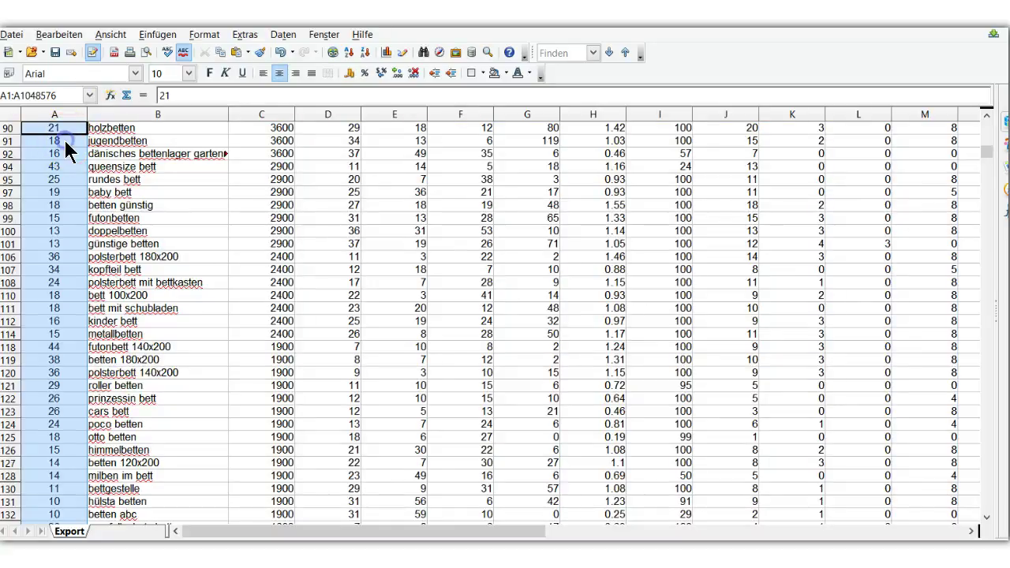
pyautogui.click(63, 149)
pyautogui.click(68, 142)
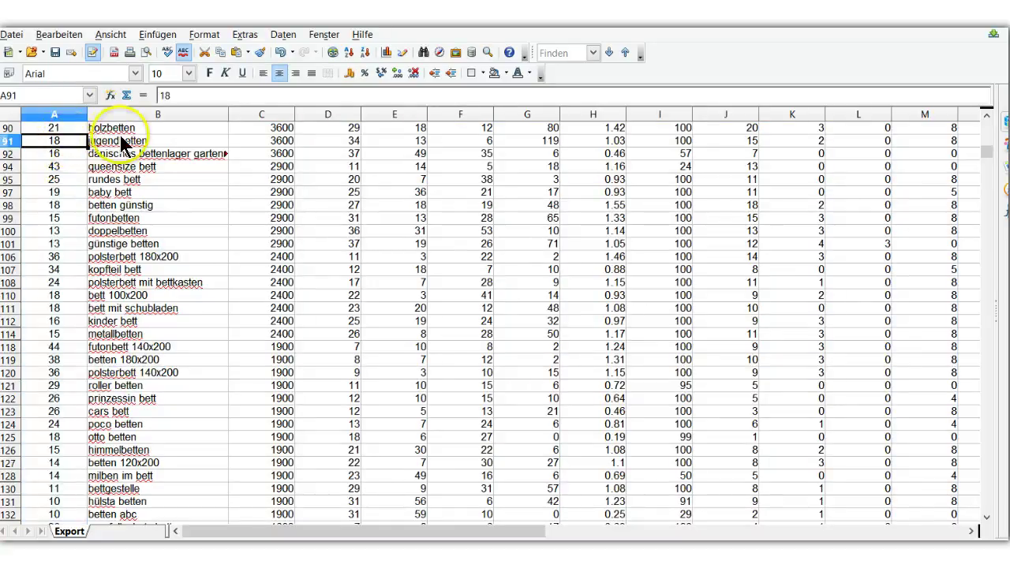
pyautogui.click(120, 139)
pyautogui.click(27, 142)
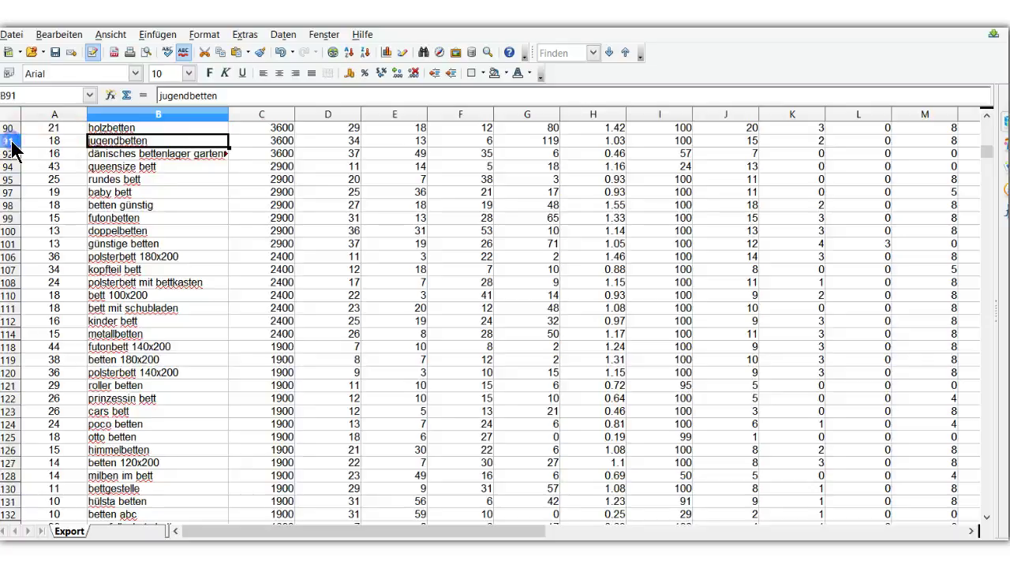
pyautogui.click(36, 204)
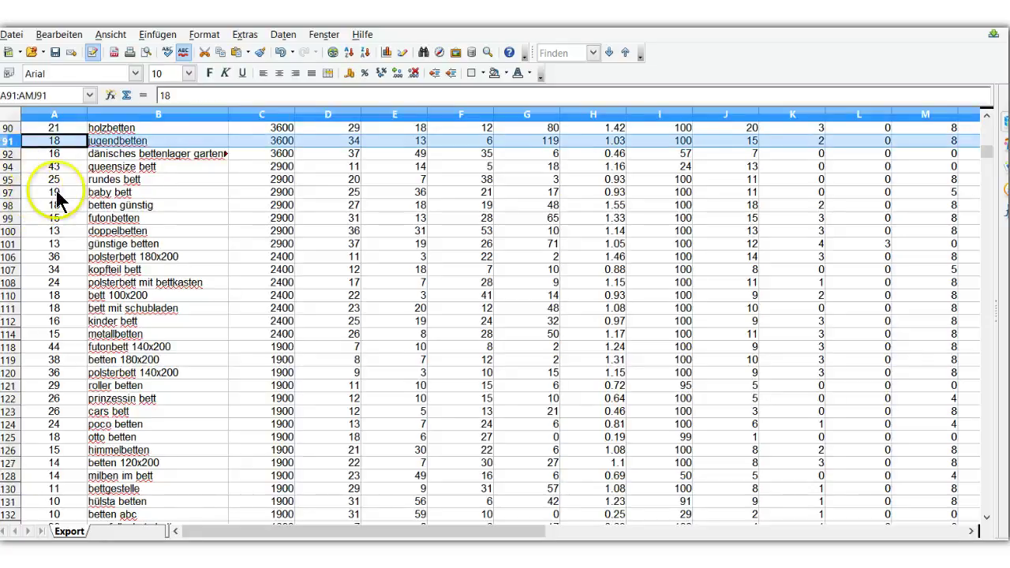
# Add rows 95, 97 to 101 and 106, from "rundes bett" through "polsterbett 180x200", to the row selection.
pyautogui.keyDown('ctrl'); pyautogui.click(12, 179); pyautogui.keyUp('ctrl')
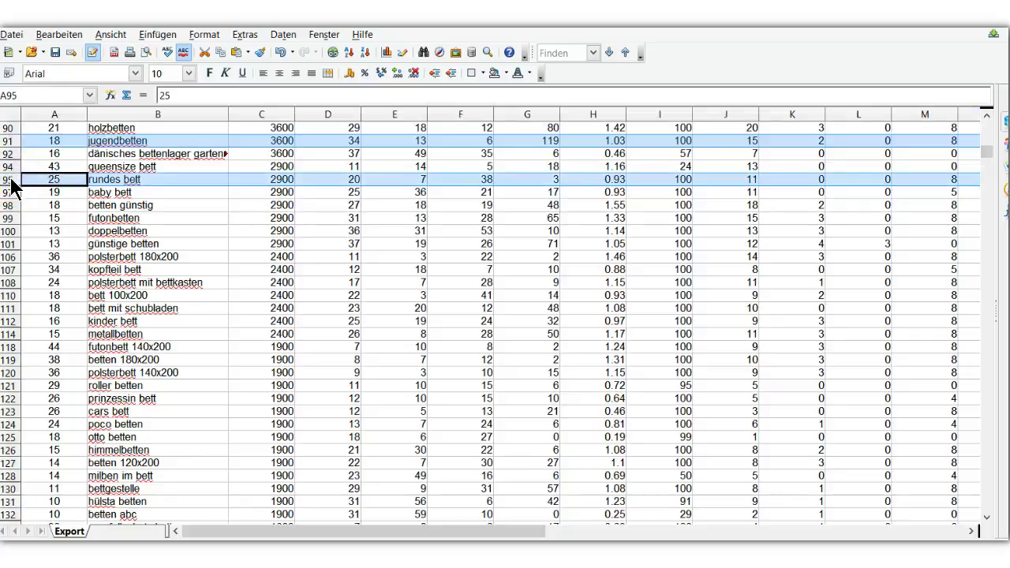
pyautogui.keyDown('ctrl'); pyautogui.click(15, 197); pyautogui.keyUp('ctrl')
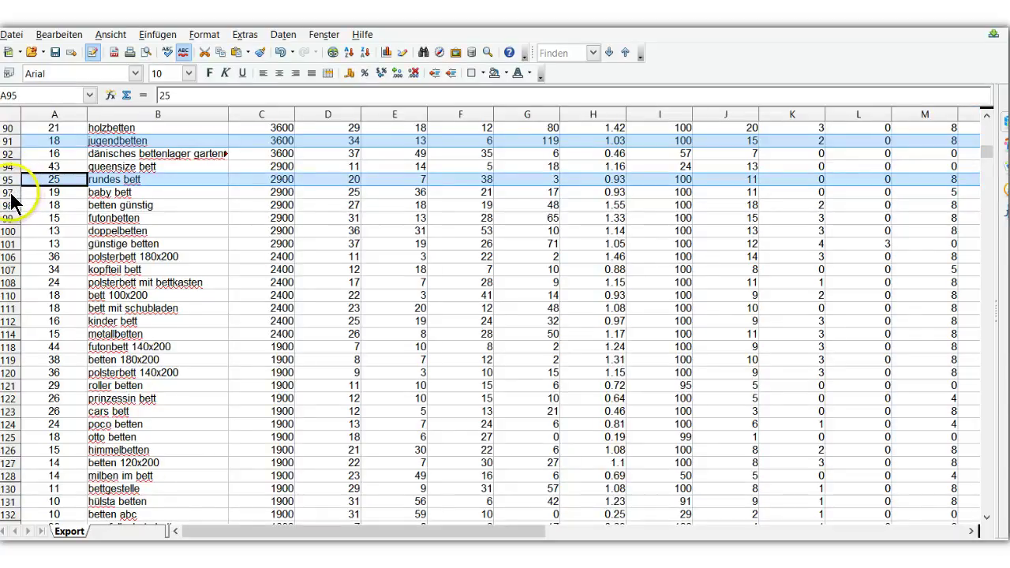
pyautogui.keyDown('ctrl'); pyautogui.click(12, 205); pyautogui.keyUp('ctrl')
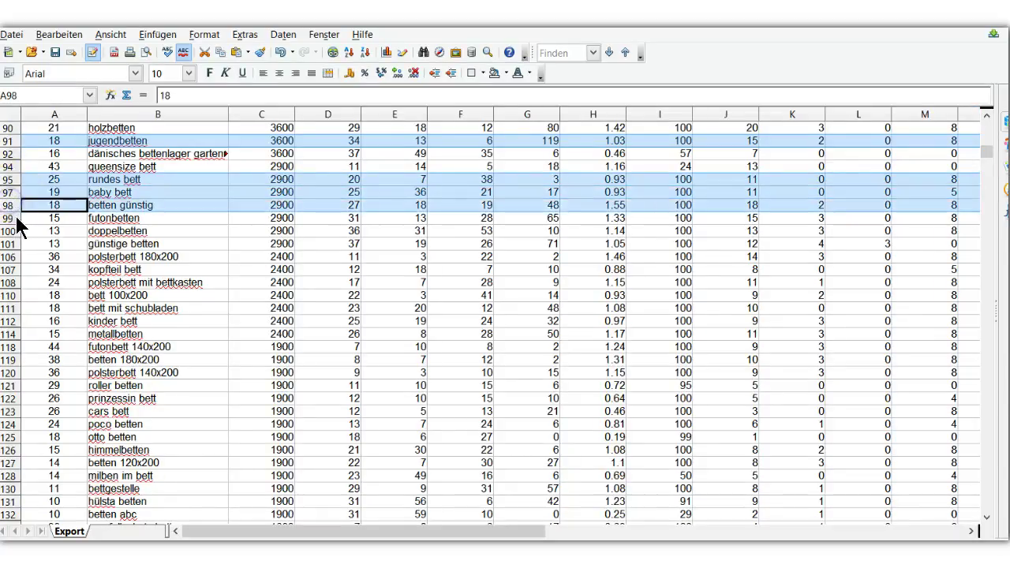
pyautogui.keyDown('ctrl'); pyautogui.click(14, 219); pyautogui.keyUp('ctrl')
pyautogui.keyDown('ctrl'); pyautogui.click(16, 231); pyautogui.keyUp('ctrl')
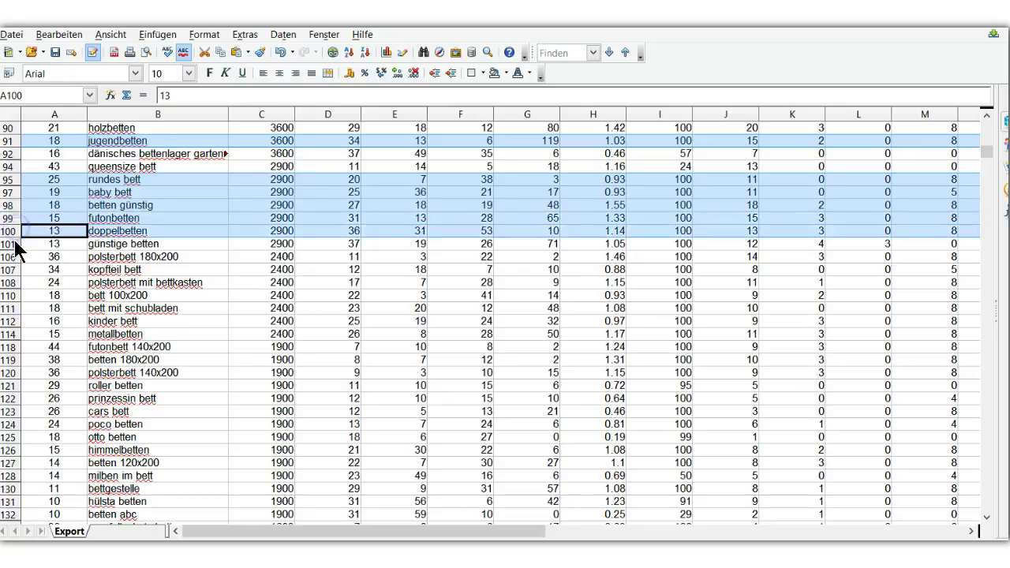
pyautogui.keyDown('ctrl'); pyautogui.click(15, 244); pyautogui.keyUp('ctrl')
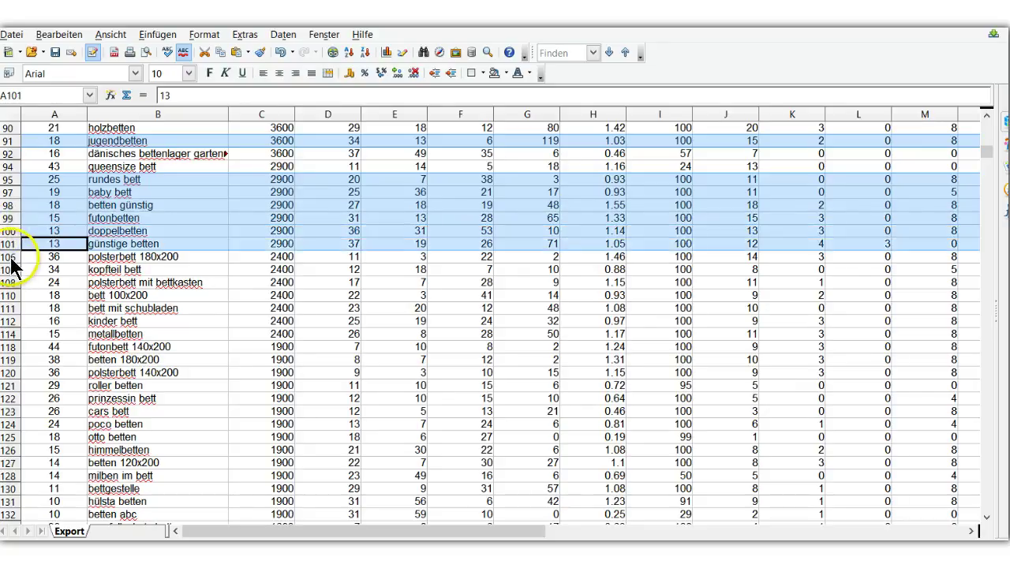
pyautogui.keyDown('ctrl'); pyautogui.click(11, 257); pyautogui.keyUp('ctrl')
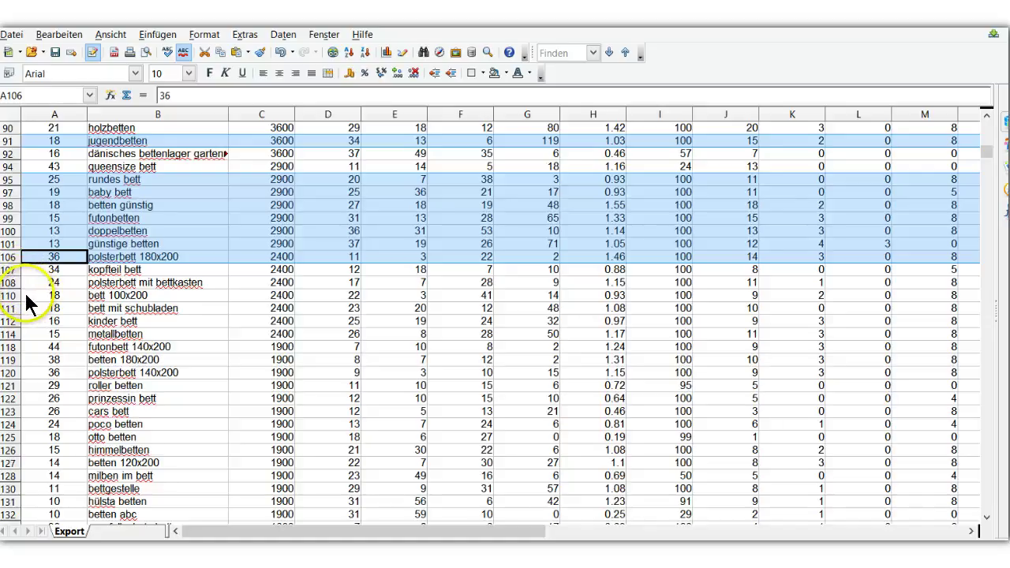
# Add rows 110, 111, 112 and 114, "bett 100x200" through "metallbetten", to the selection and copy all selected rows.
pyautogui.keyDown('ctrl'); pyautogui.click(14, 295); pyautogui.keyUp('ctrl')
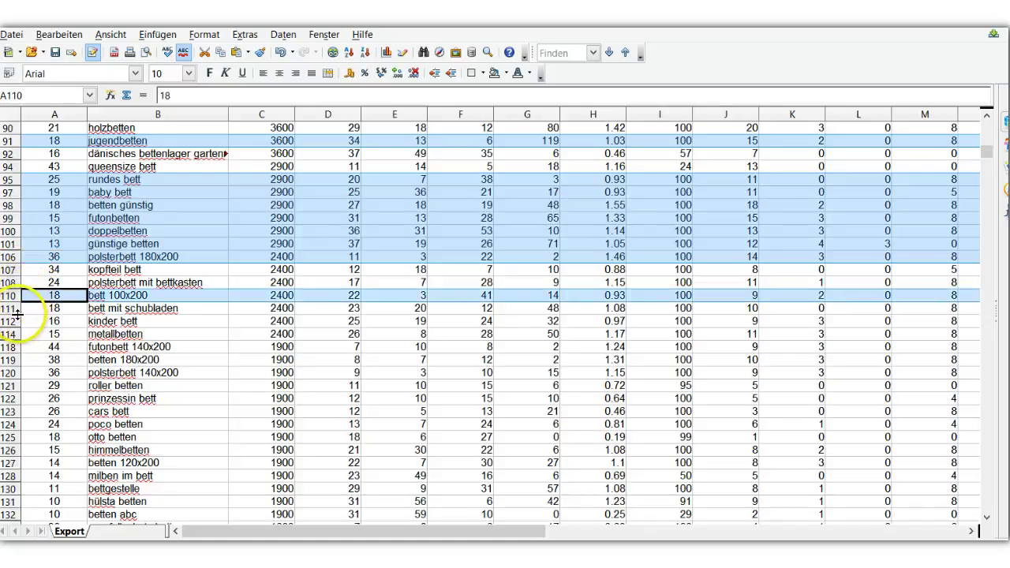
pyautogui.keyDown('ctrl'); pyautogui.click(13, 309); pyautogui.keyUp('ctrl')
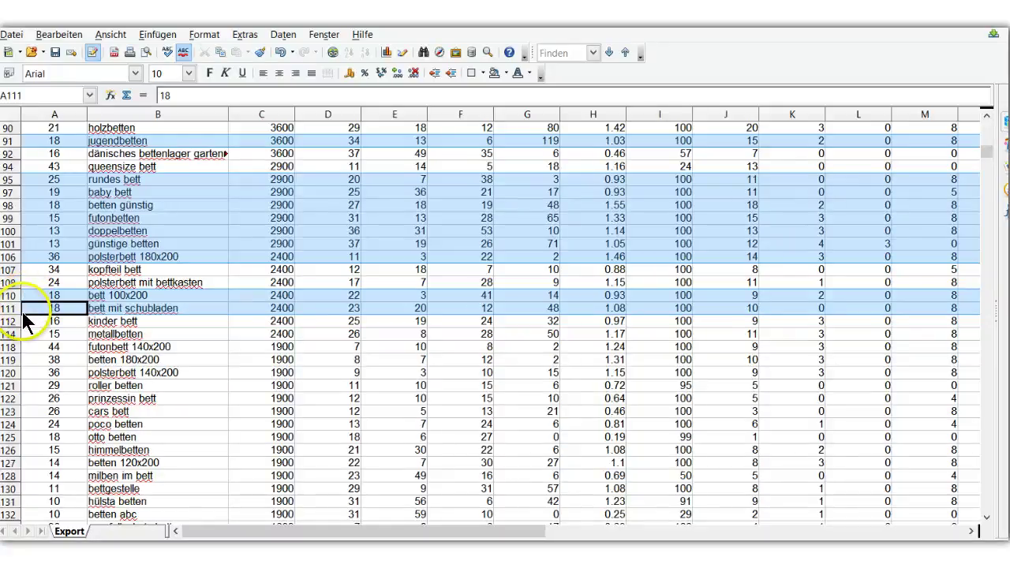
pyautogui.click(25, 312)
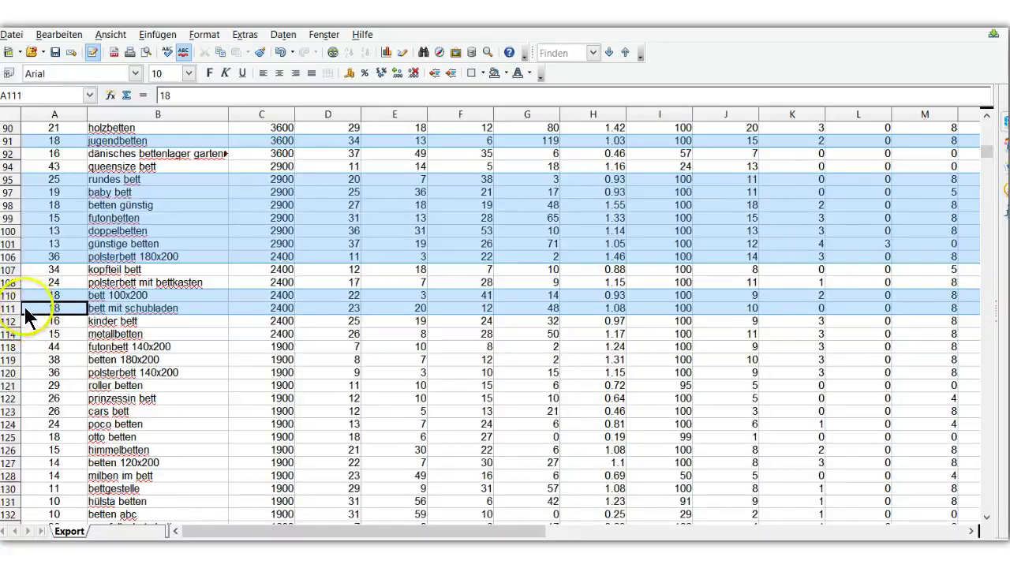
pyautogui.keyDown('ctrl'); pyautogui.click(11, 321); pyautogui.keyUp('ctrl')
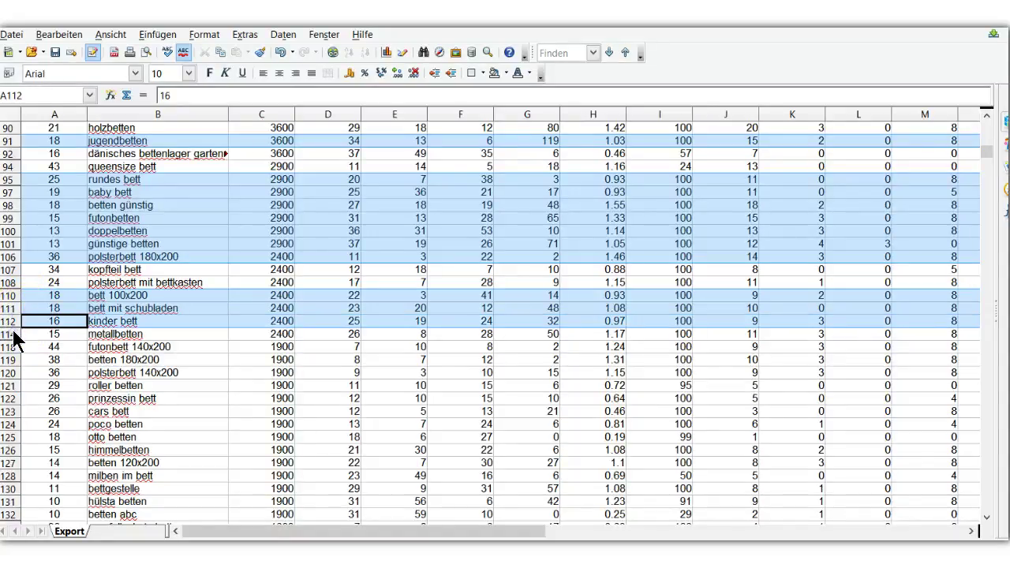
pyautogui.keyDown('ctrl'); pyautogui.click(12, 334); pyautogui.keyUp('ctrl')
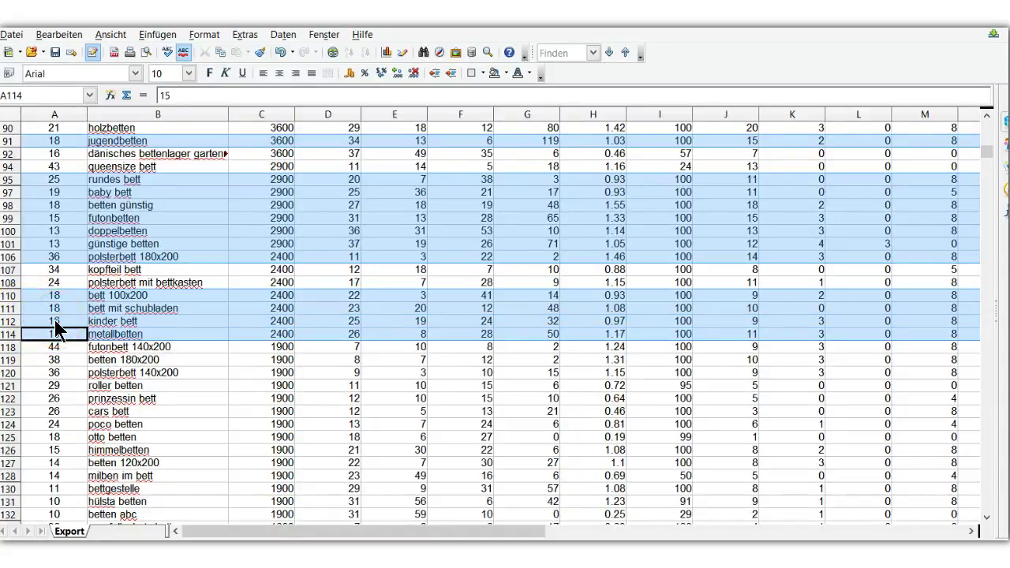
pyautogui.click(50, 36)
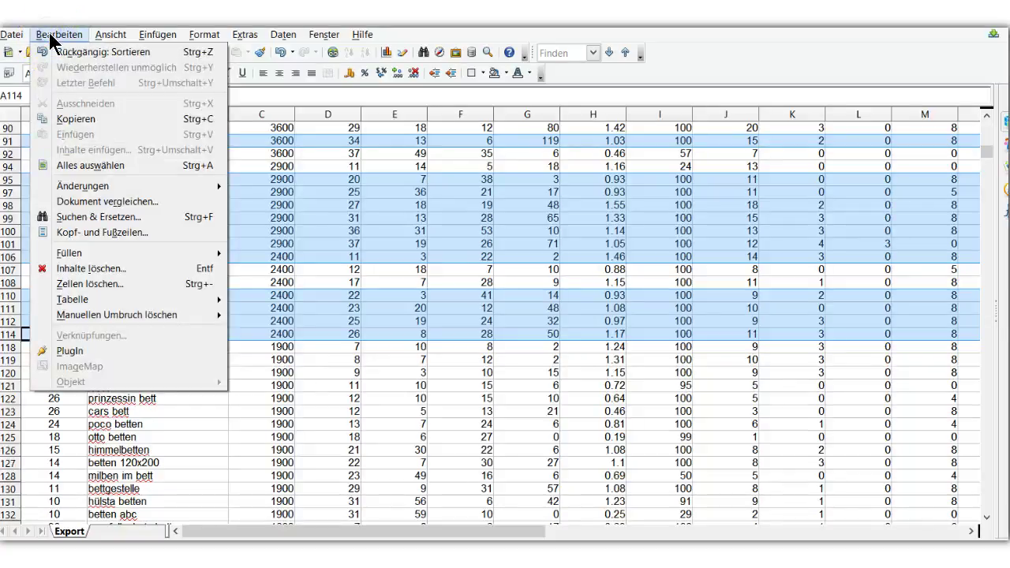
pyautogui.click(71, 117)
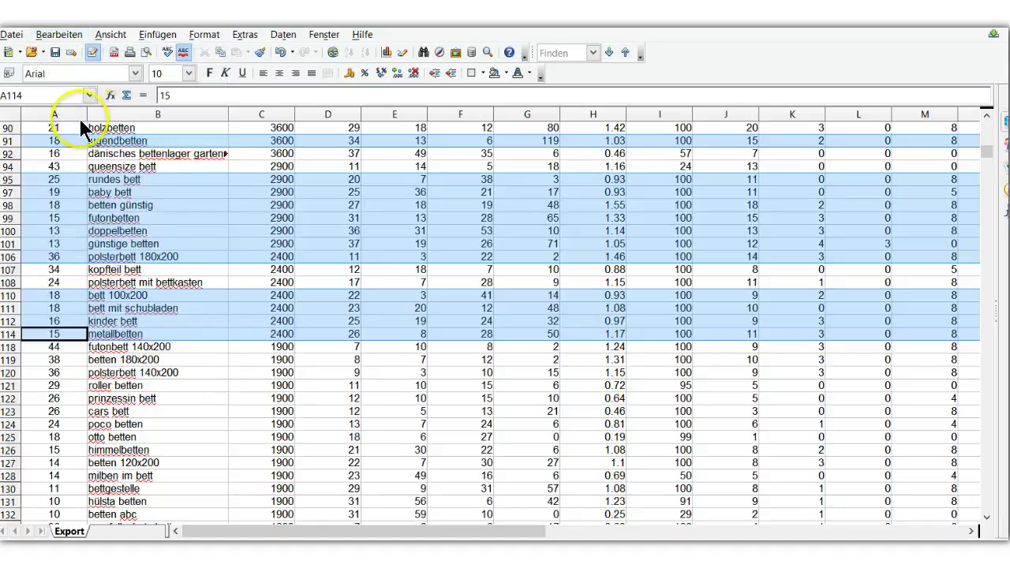
# Create a new spreadsheet and paste the copied keyword rows starting at cell A1.
pyautogui.click(15, 36)
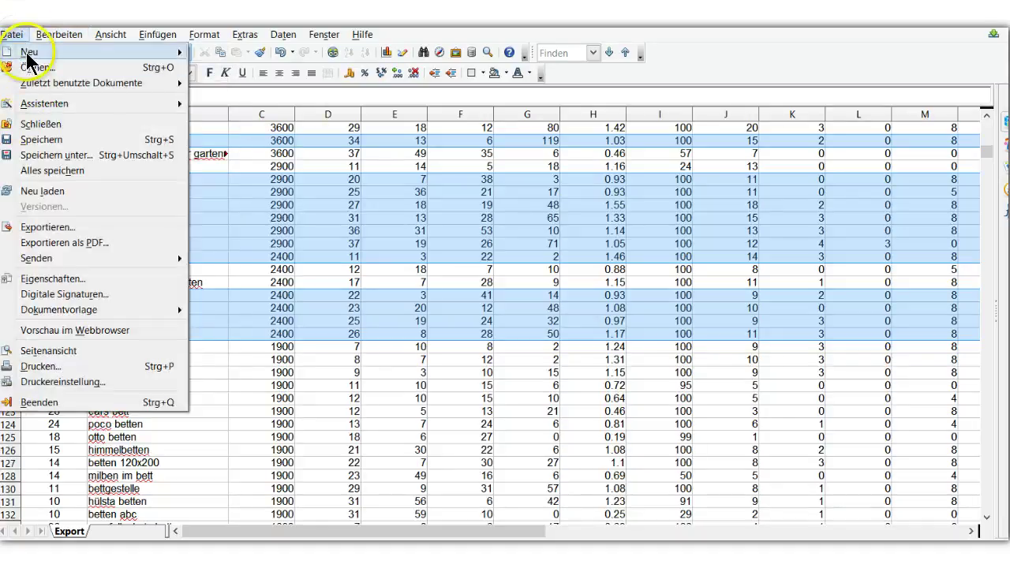
pyautogui.moveTo(28, 53)
pyautogui.click(237, 67)
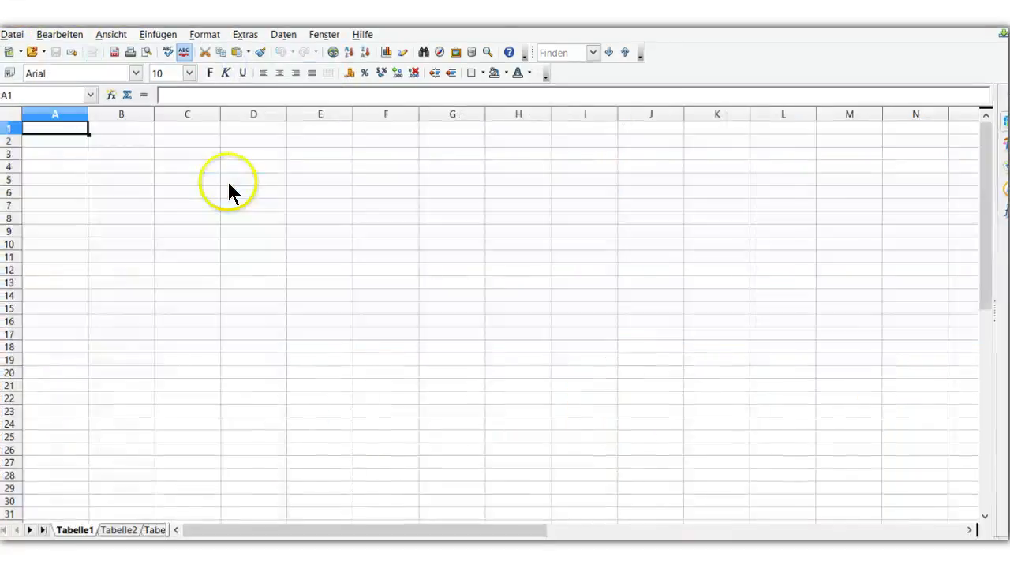
pyautogui.rightClick(49, 126)
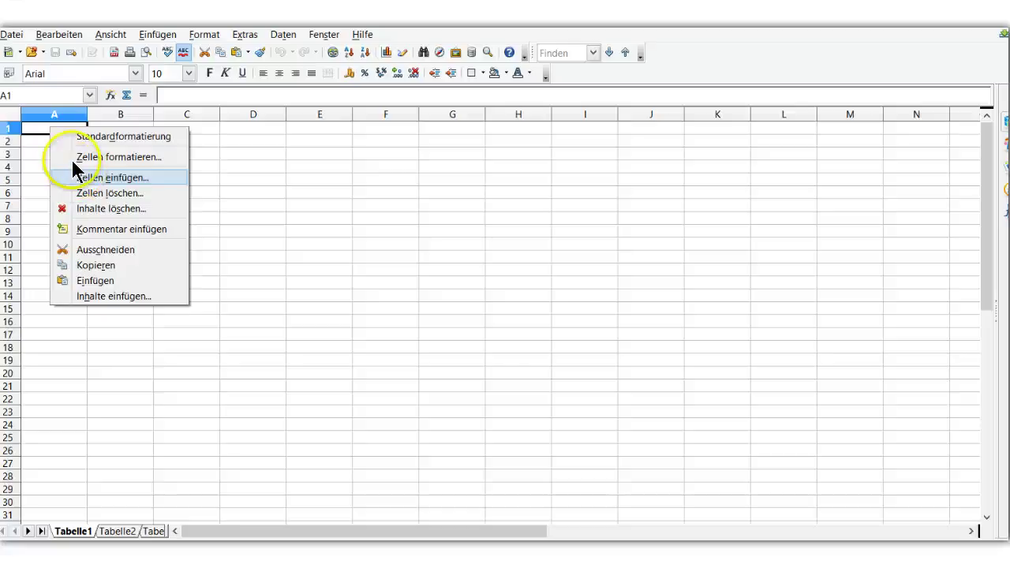
pyautogui.click(42, 129)
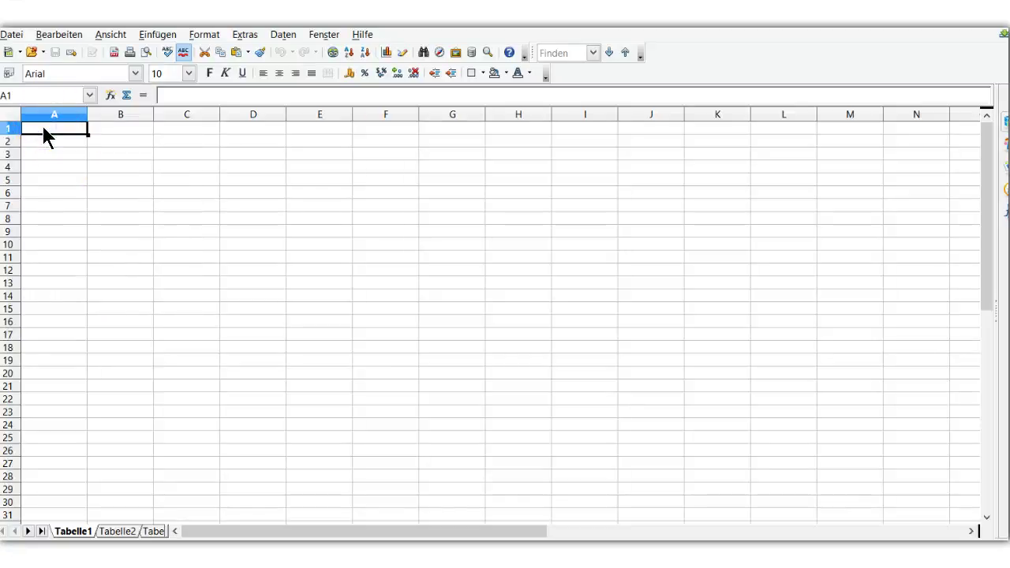
pyautogui.hotkey('ctrl', 'v')
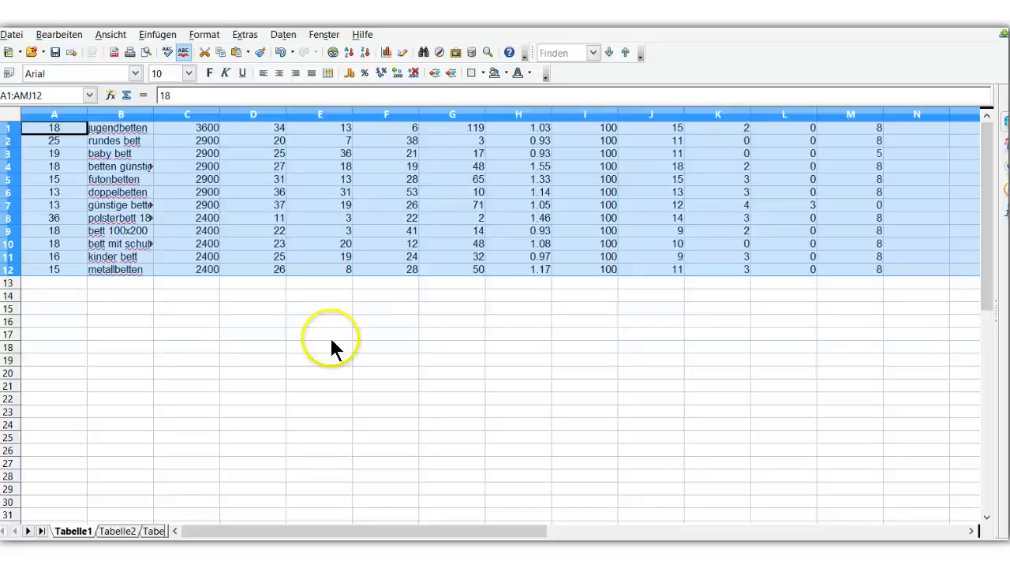
# Return to betten.xls and remove the filter from the keyword list.
pyautogui.moveTo(647, 543)
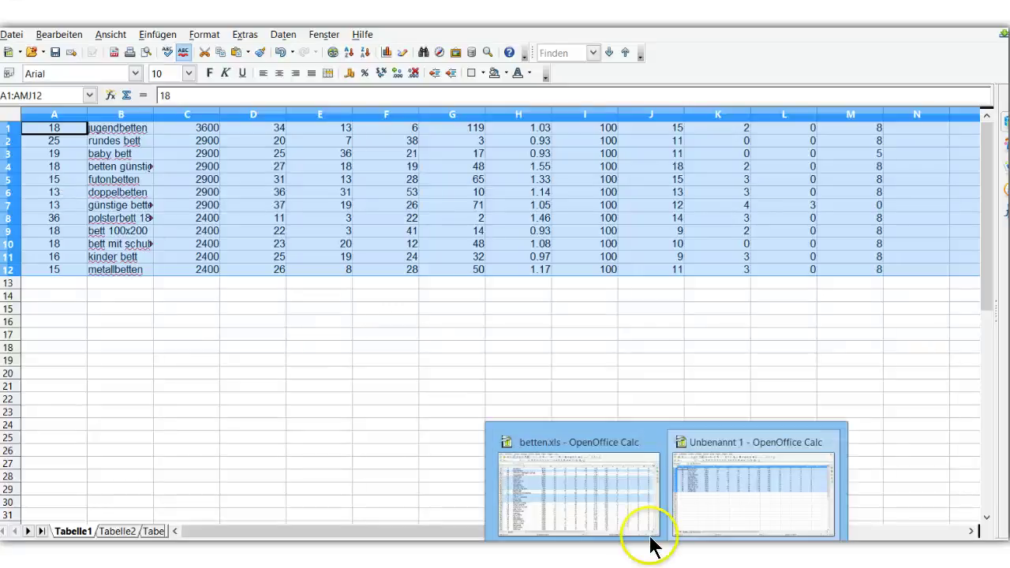
pyautogui.click(627, 522)
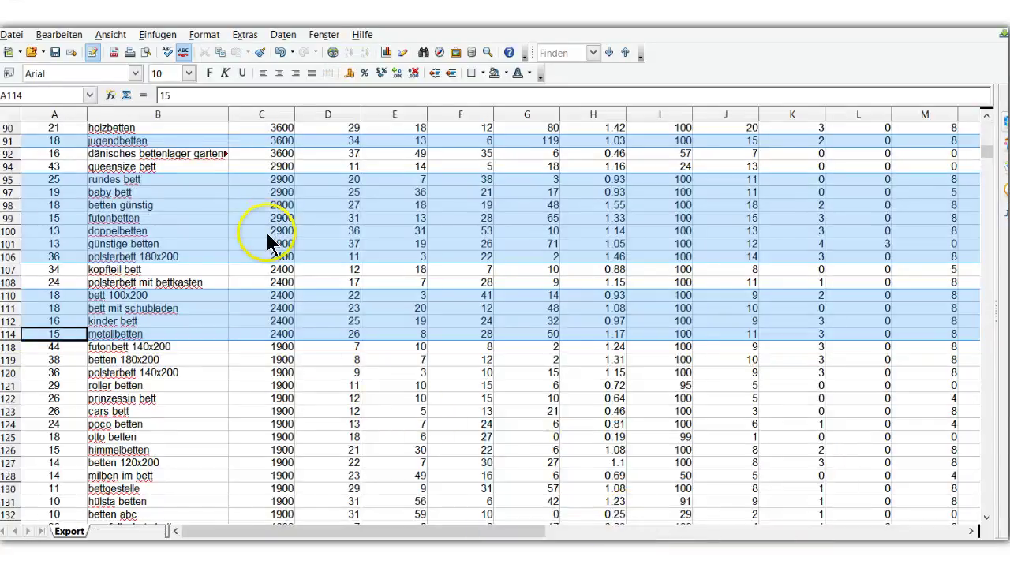
pyautogui.scroll(7, 264, 232)
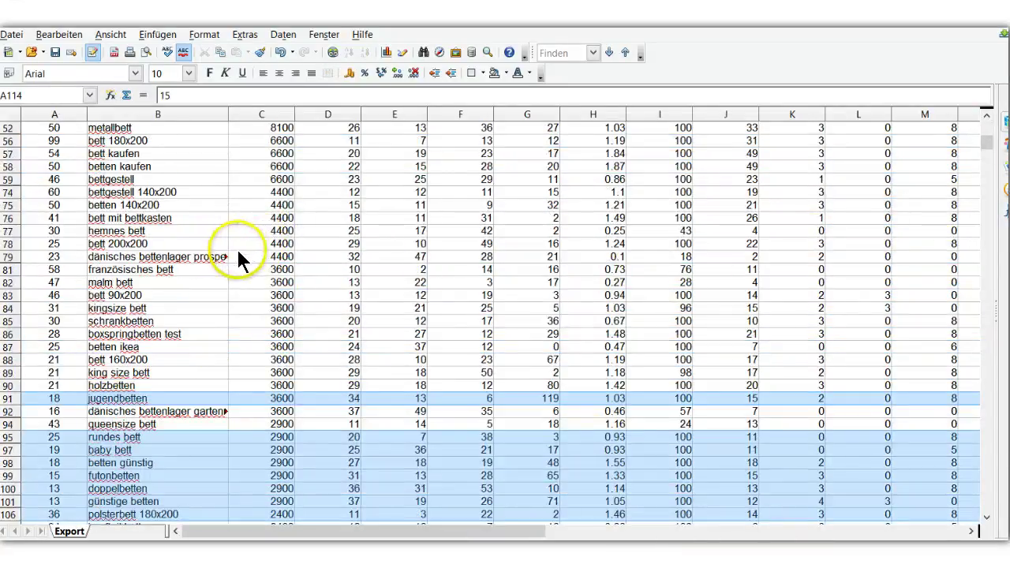
pyautogui.scroll(-2, 239, 254)
pyautogui.scroll(2, 240, 256)
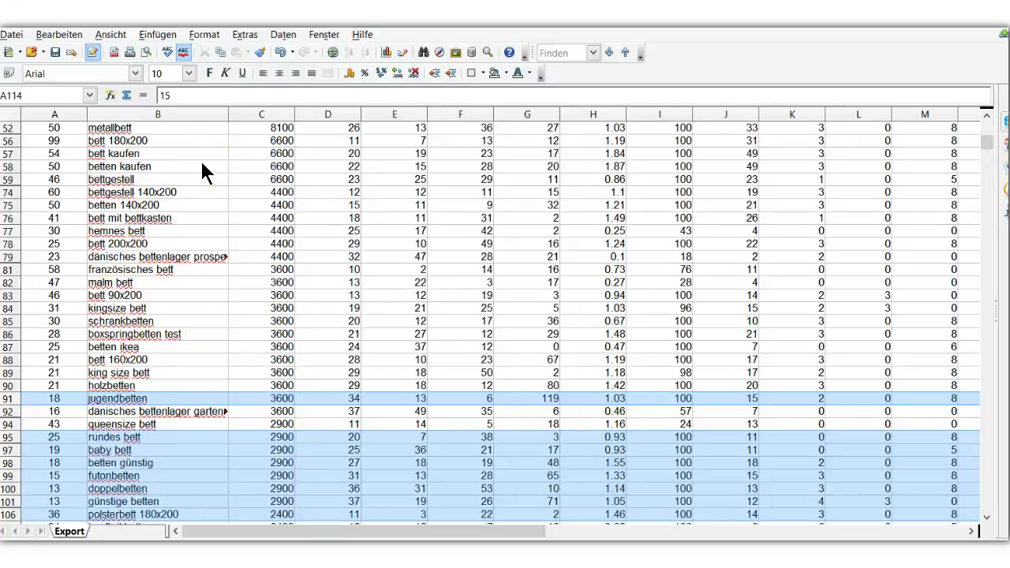
pyautogui.click(284, 37)
pyautogui.moveTo(310, 111)
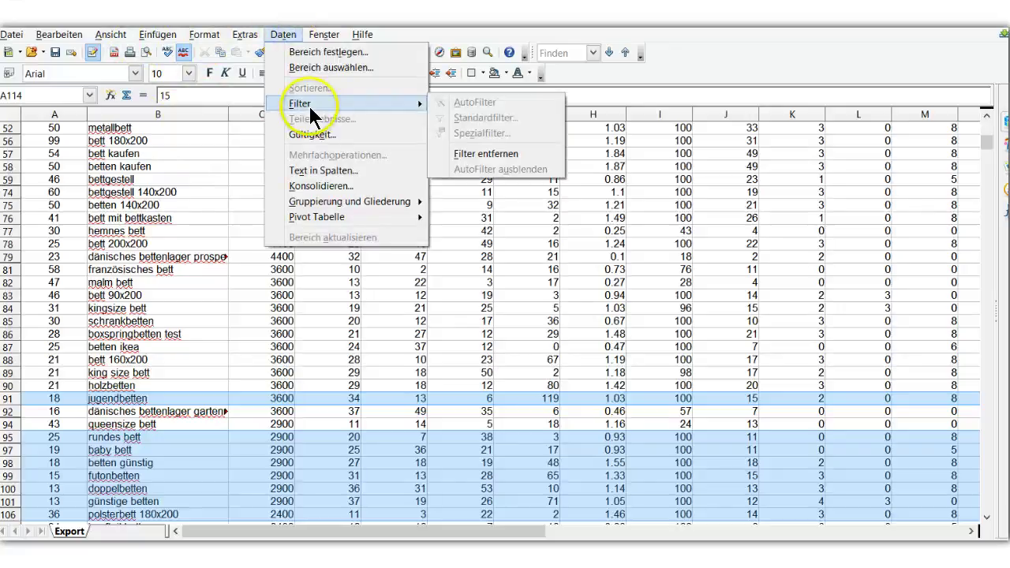
pyautogui.click(480, 155)
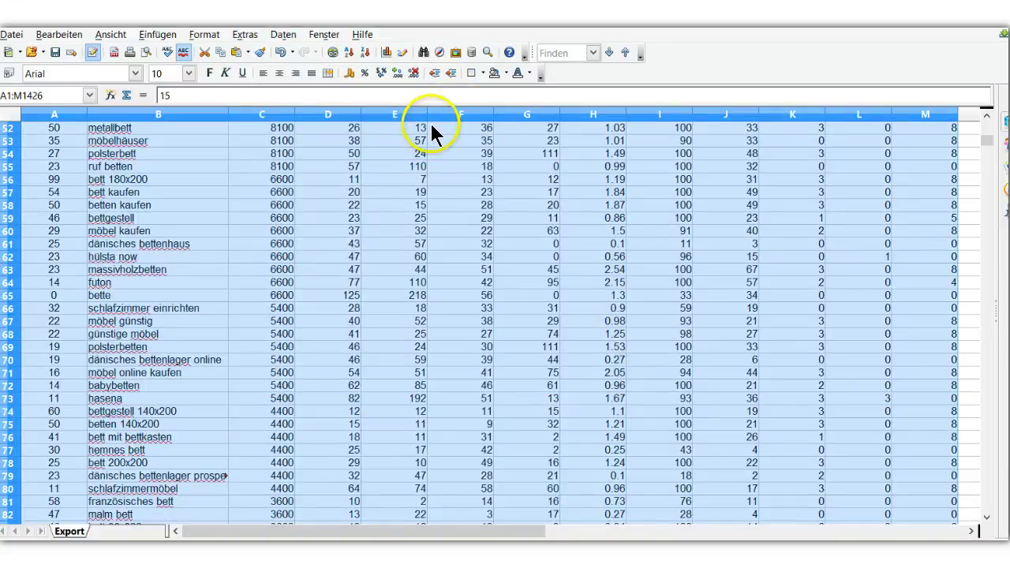
# Start a standard filter on the keyword list with the field Begriff and the condition Enthält.
pyautogui.click(284, 34)
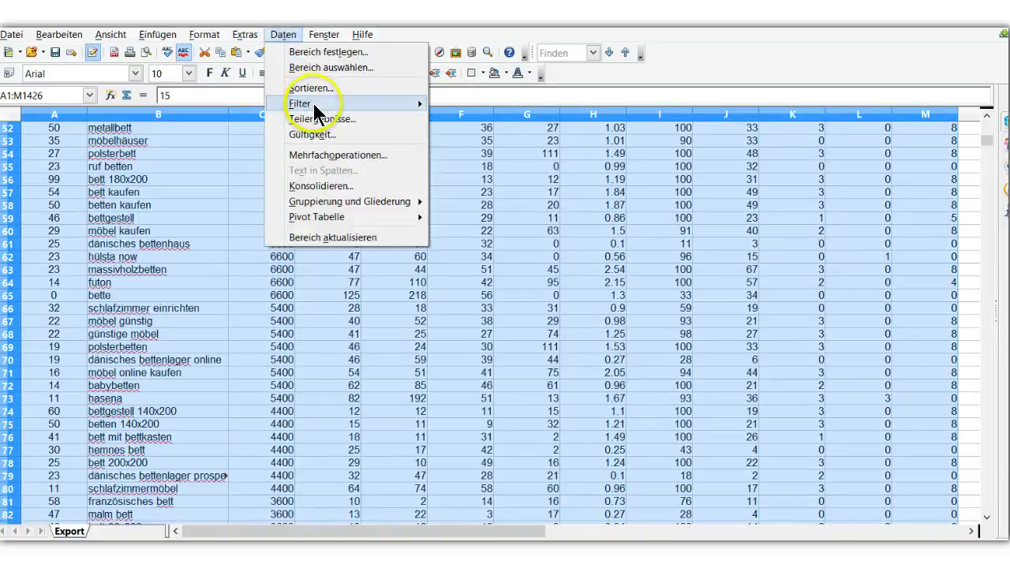
pyautogui.moveTo(314, 106)
pyautogui.click(458, 118)
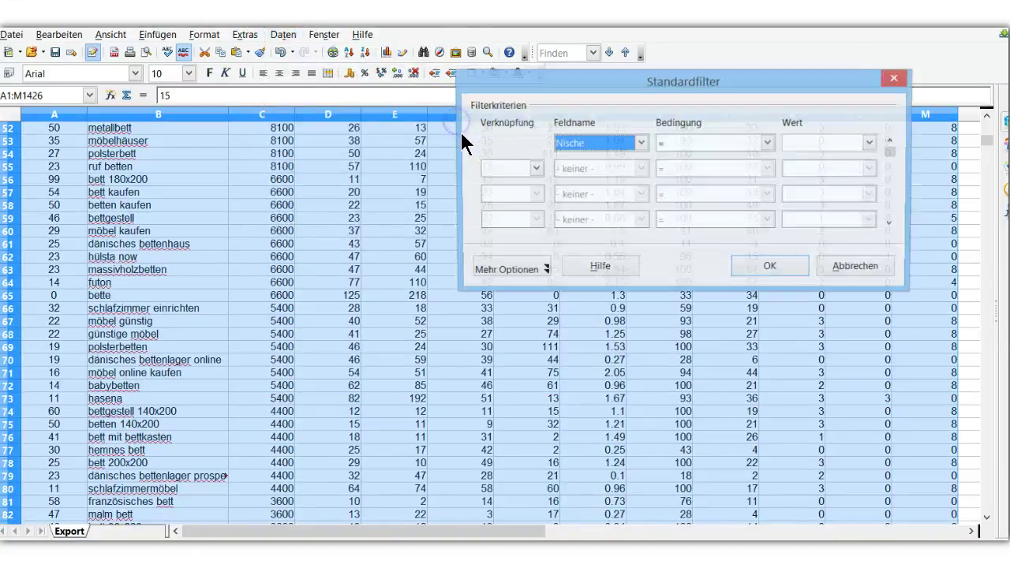
pyautogui.click(641, 143)
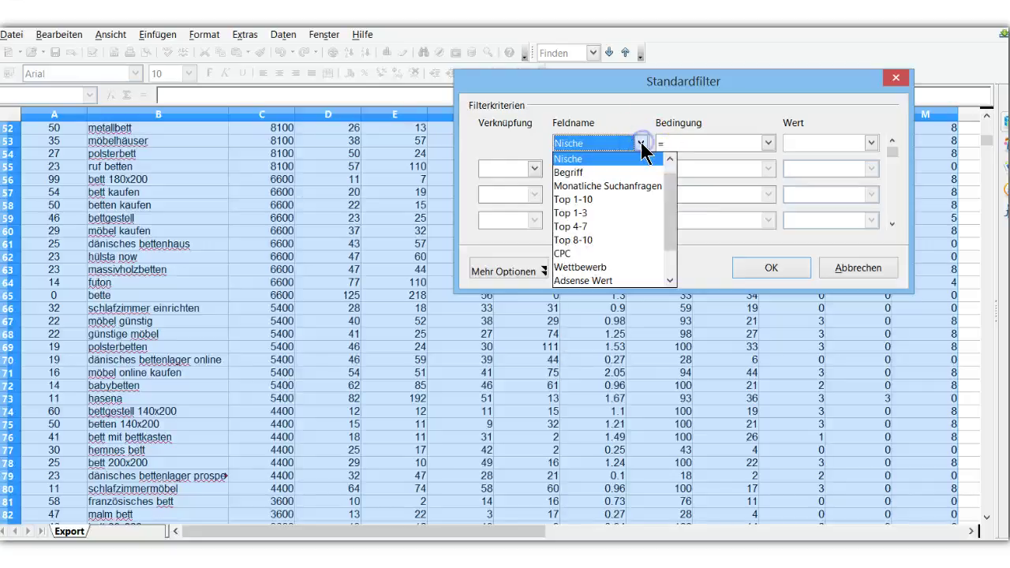
pyautogui.click(593, 173)
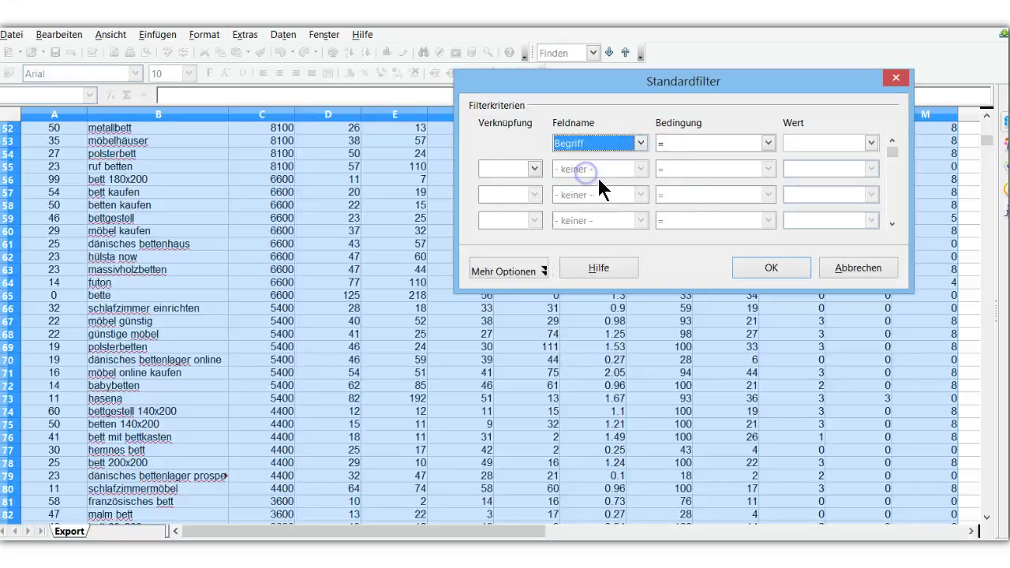
pyautogui.click(767, 142)
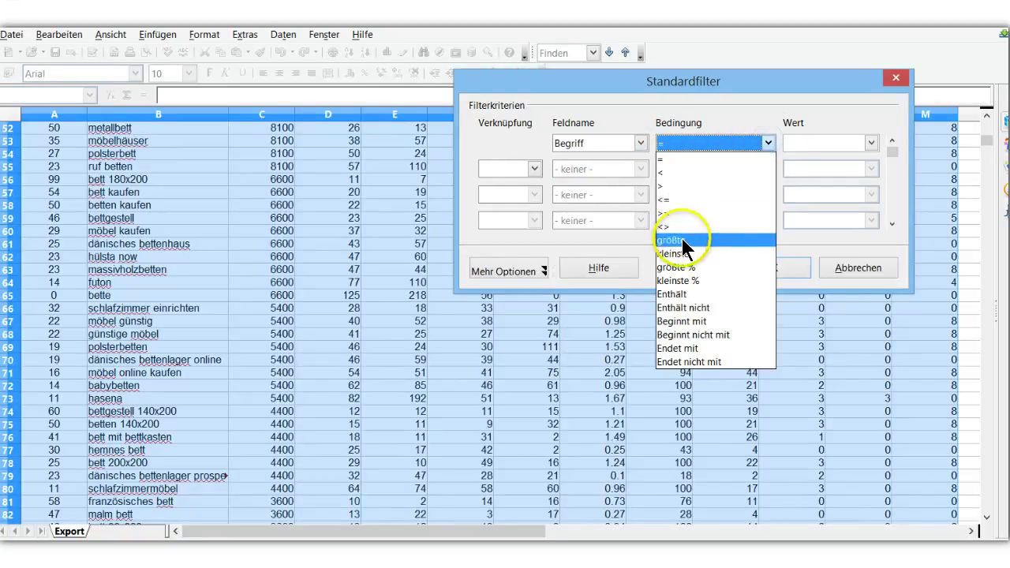
pyautogui.click(671, 293)
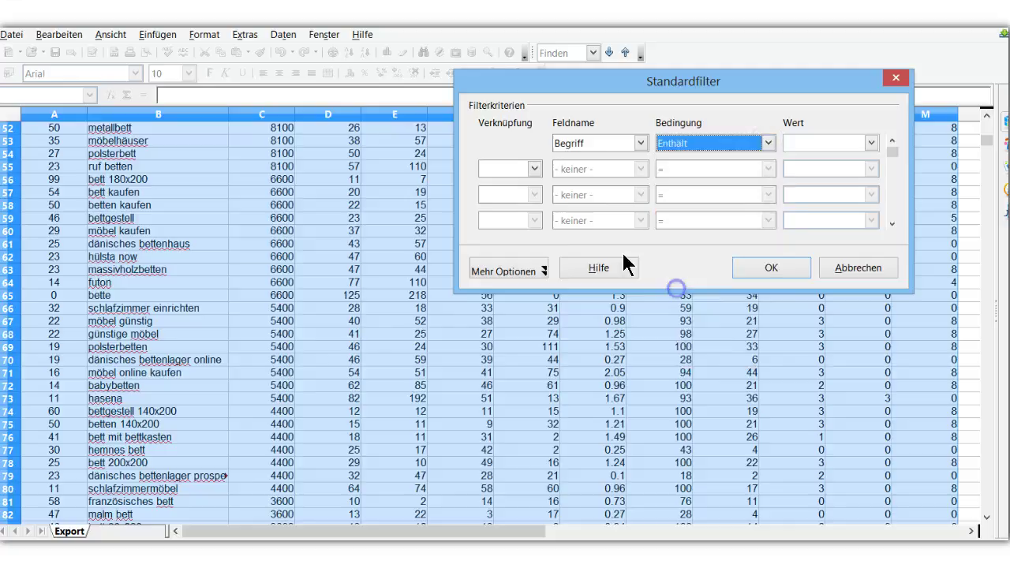
# Apply the filter with the value "schrank" and undo it after viewing the matching keywords.
pyautogui.click(832, 140)
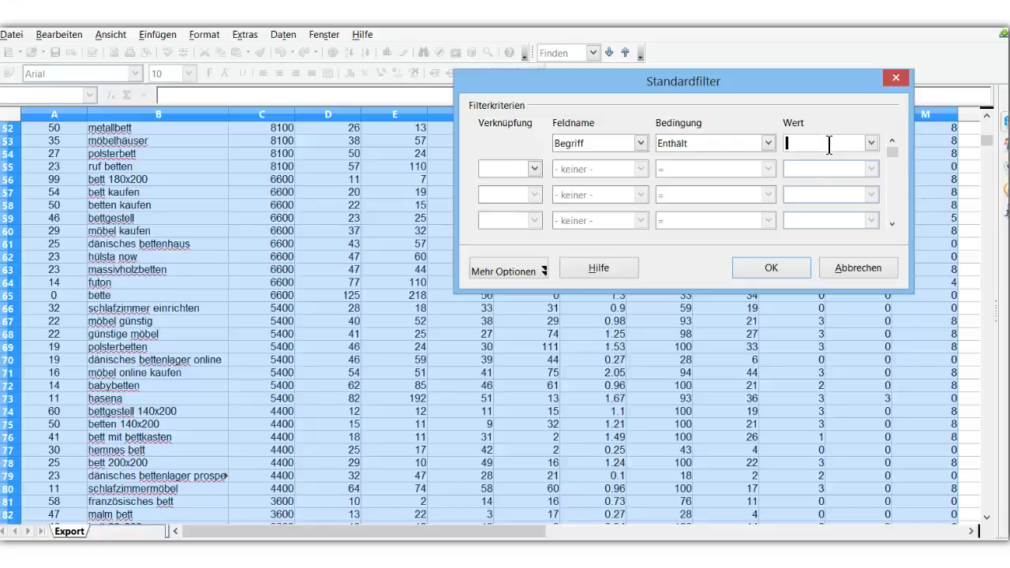
pyautogui.write('schramm betten')
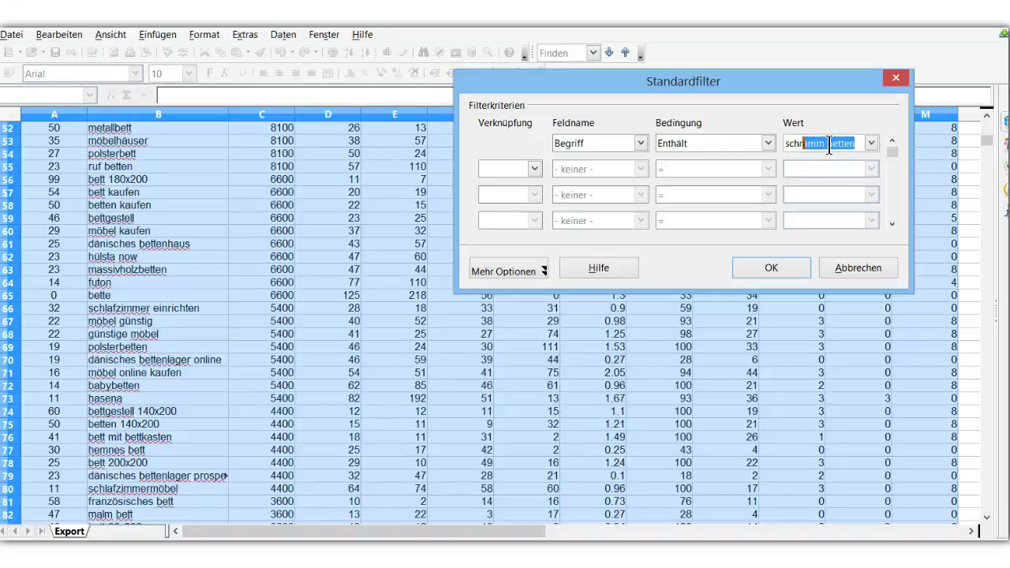
pyautogui.press('Right')
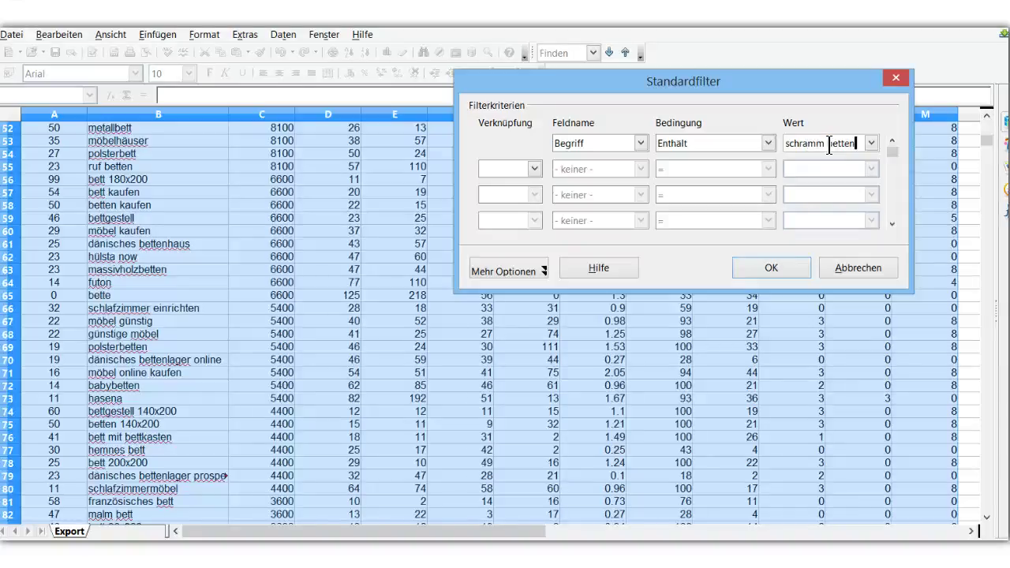
pyautogui.press('BackSpace')
pyautogui.press('BackSpace')
pyautogui.press('BackSpace')
pyautogui.press('BackSpace')
pyautogui.press('BackSpace')
pyautogui.press('BackSpace')
pyautogui.press('BackSpace')
pyautogui.press('BackSpace')
pyautogui.press('BackSpace')
pyautogui.write('nk')
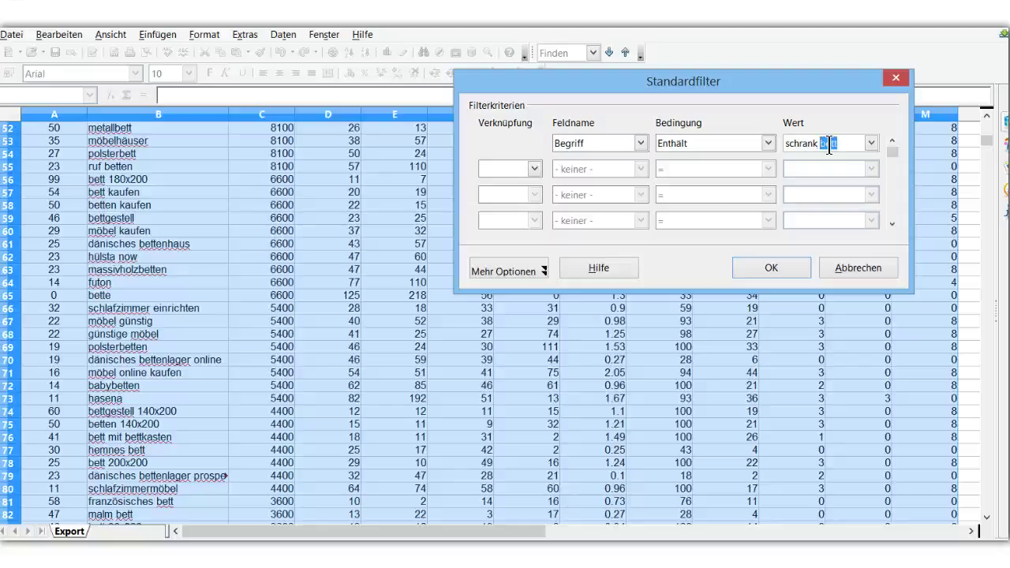
pyautogui.press('Delete')
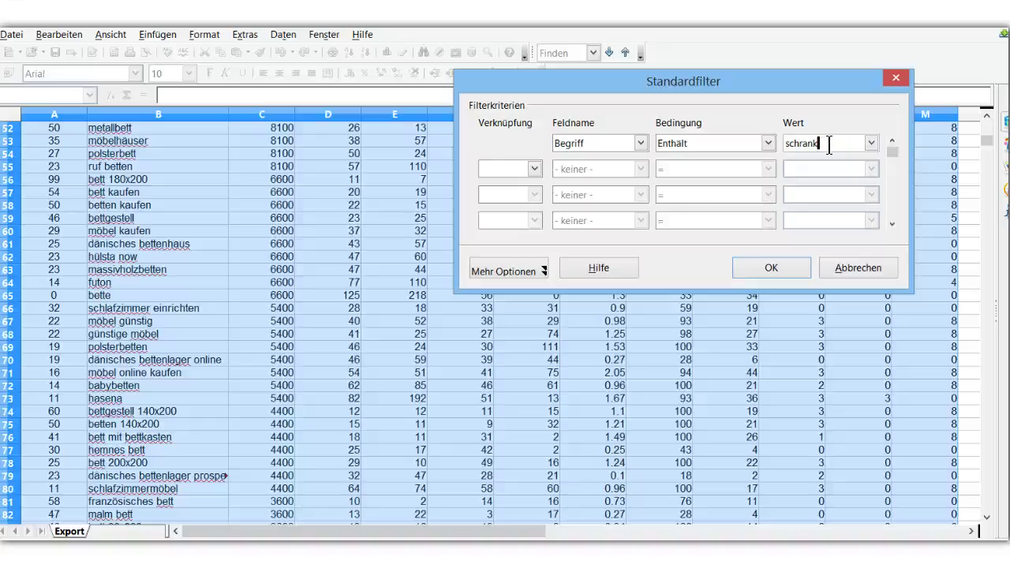
pyautogui.click(771, 267)
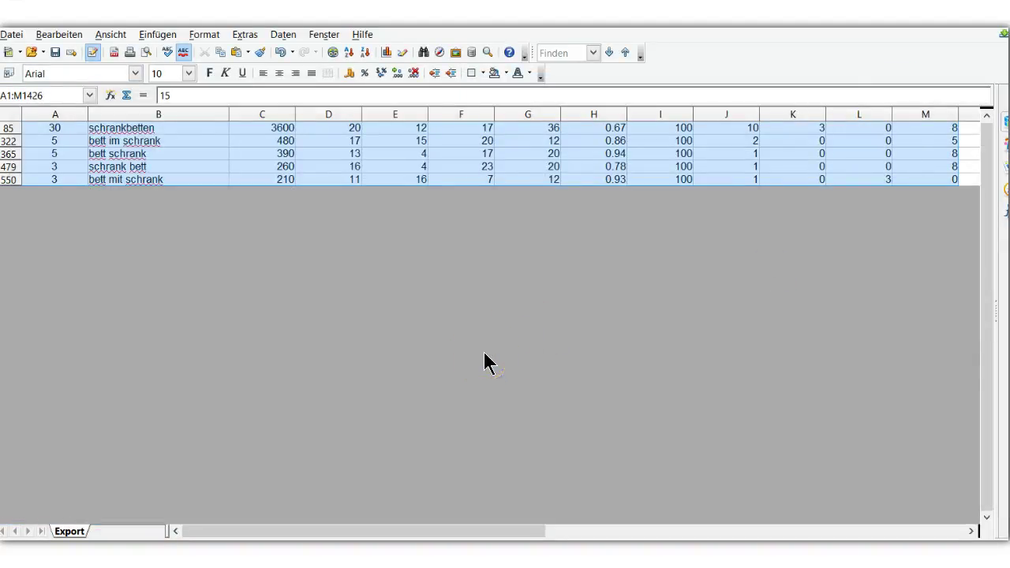
pyautogui.click(541, 349)
pyautogui.click(284, 52)
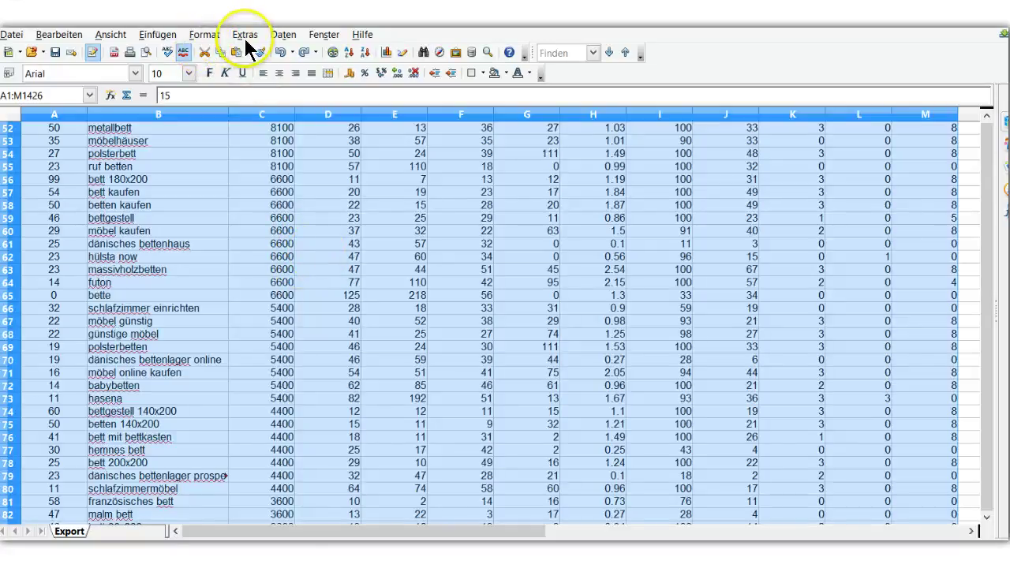
# Try a standard filter with the field Monatliche Suchanfragen, condition Enthält and value "schlaf", and undo it.
pyautogui.click(287, 37)
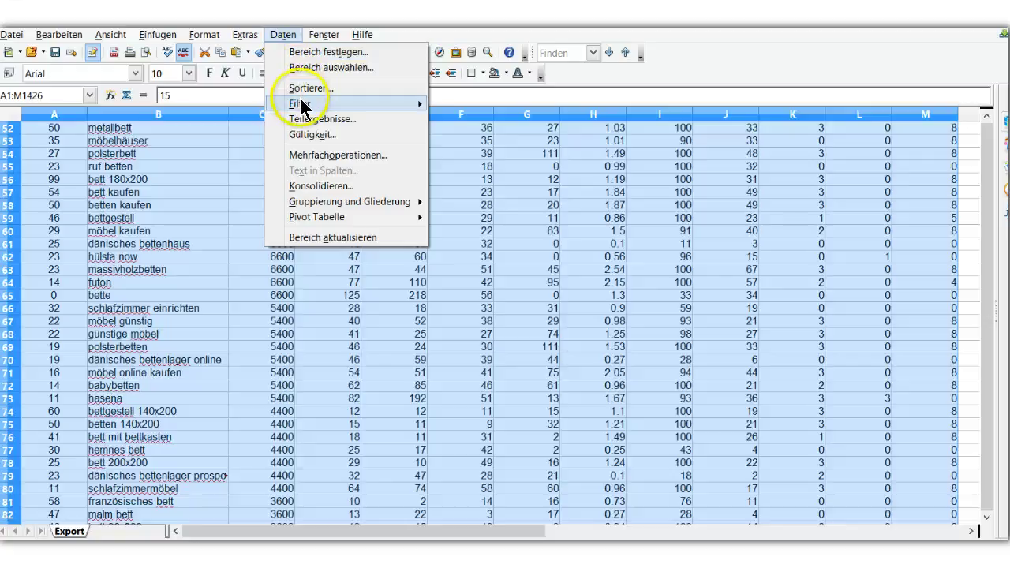
pyautogui.moveTo(405, 103)
pyautogui.click(467, 118)
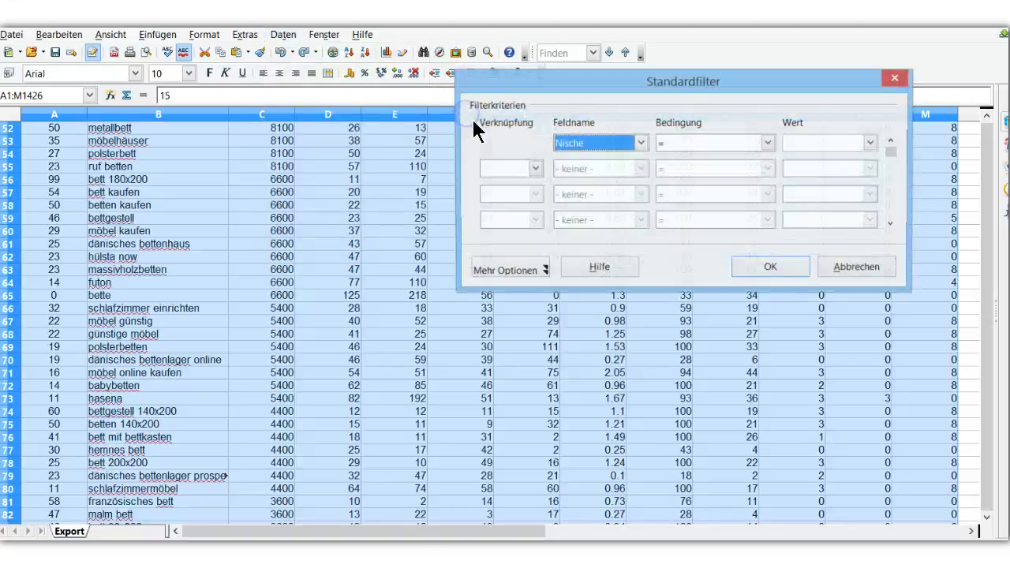
pyautogui.click(642, 142)
pyautogui.click(614, 187)
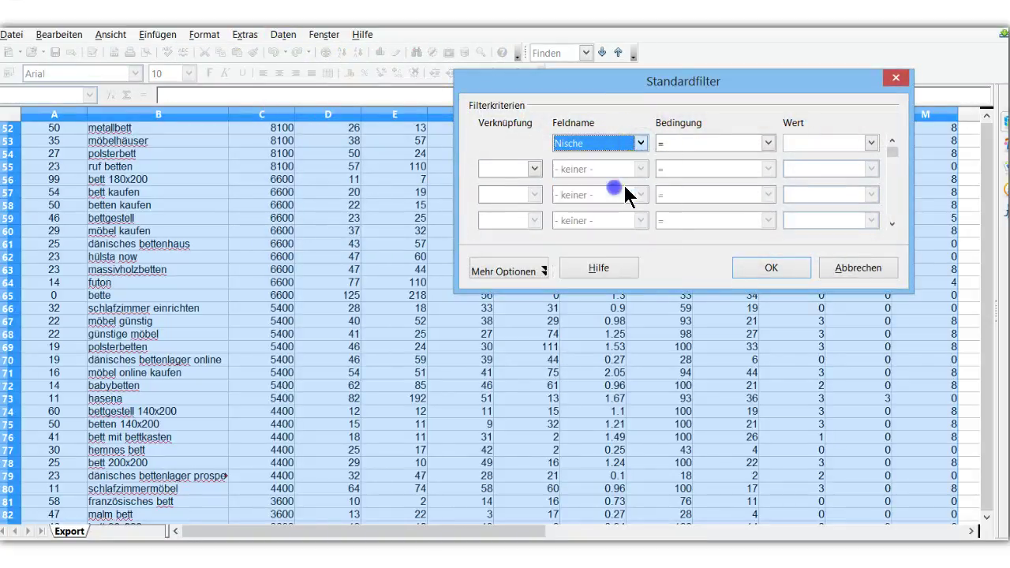
pyautogui.click(767, 143)
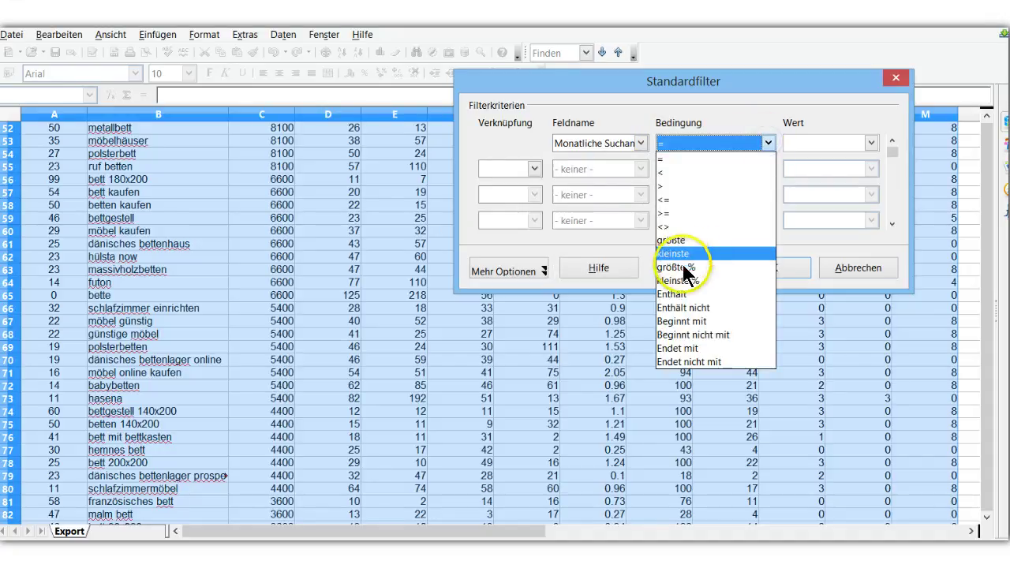
pyautogui.click(676, 293)
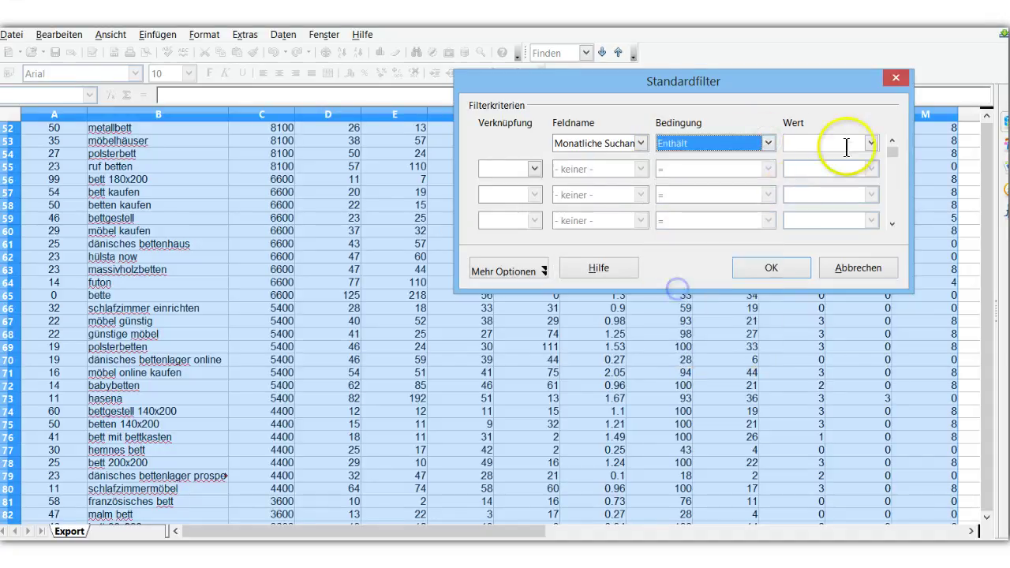
pyautogui.click(812, 141)
pyautogui.write('sc')
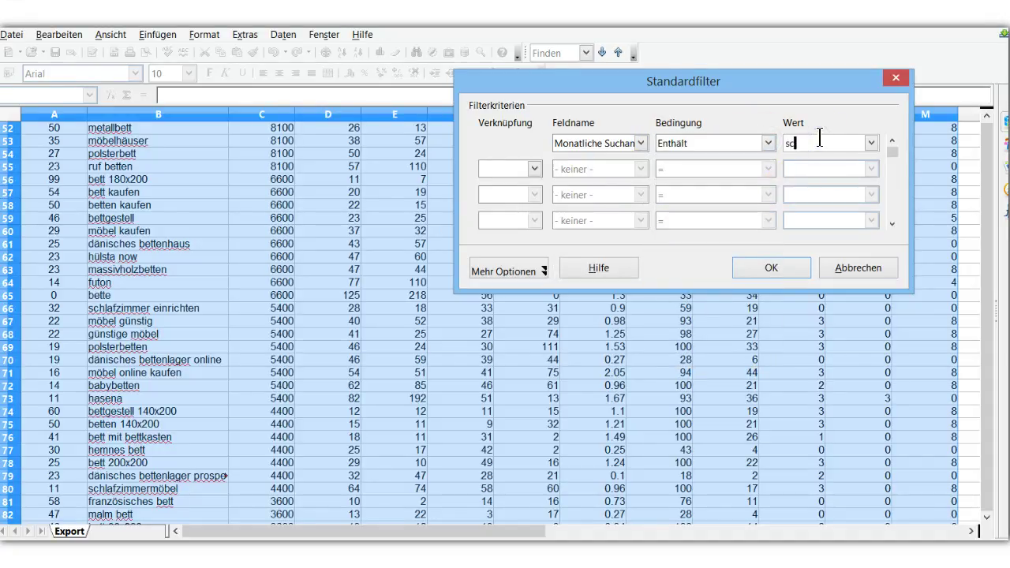
pyautogui.write('hlaf')
pyautogui.click(781, 263)
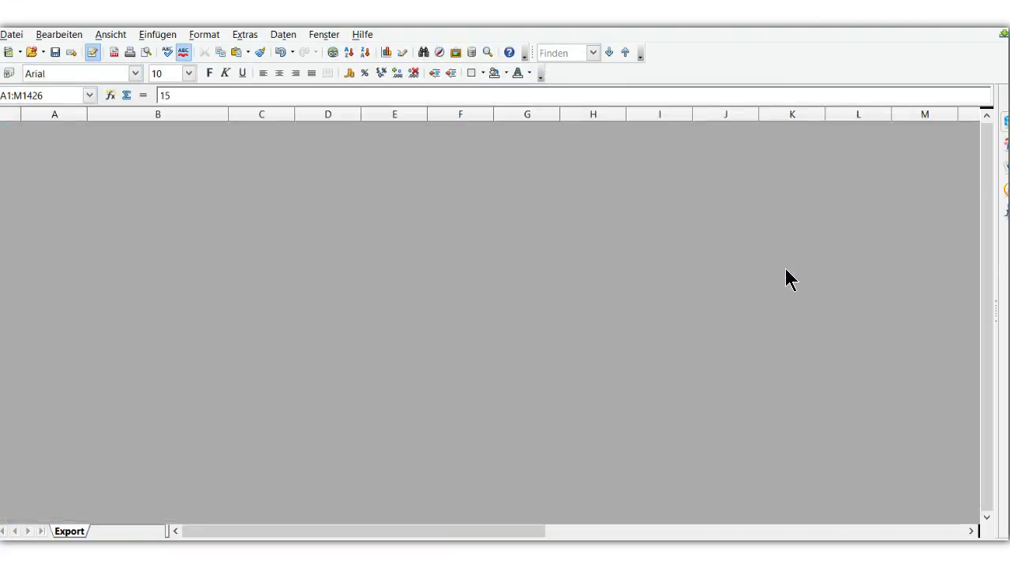
pyautogui.click(712, 253)
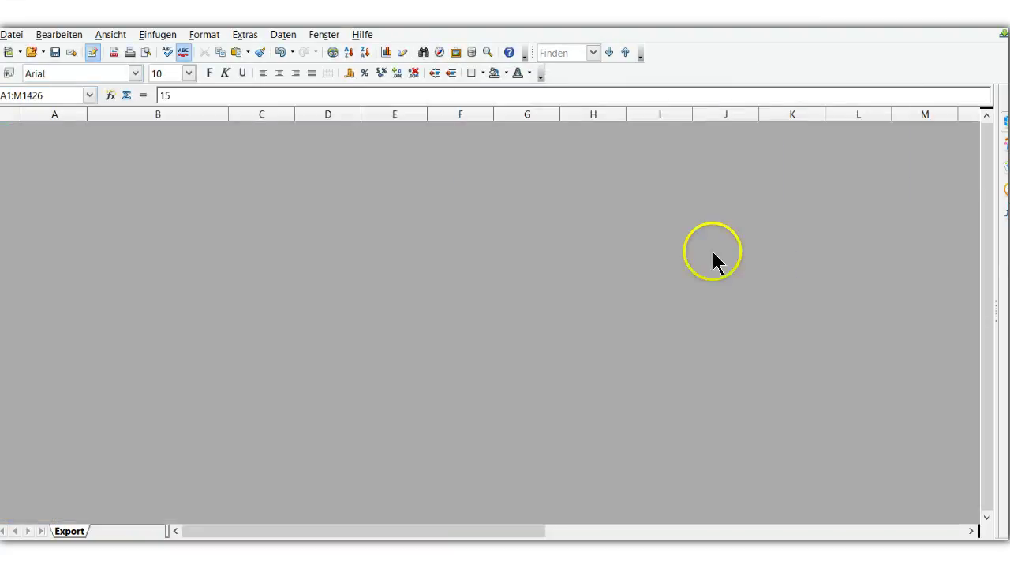
pyautogui.click(280, 52)
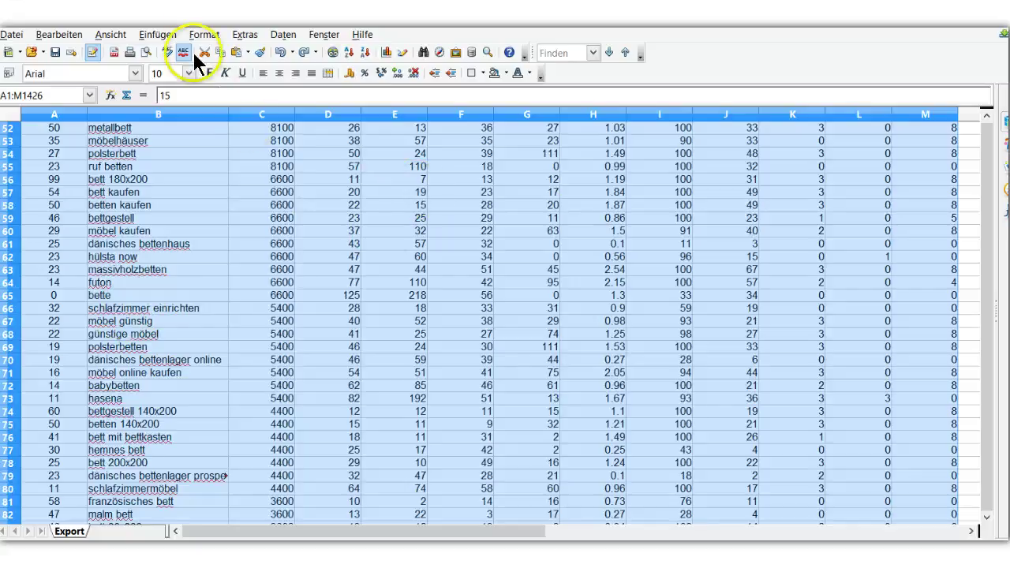
# Start a standard filter on the keyword list with the field Begriff and the condition Enthält.
pyautogui.click(282, 37)
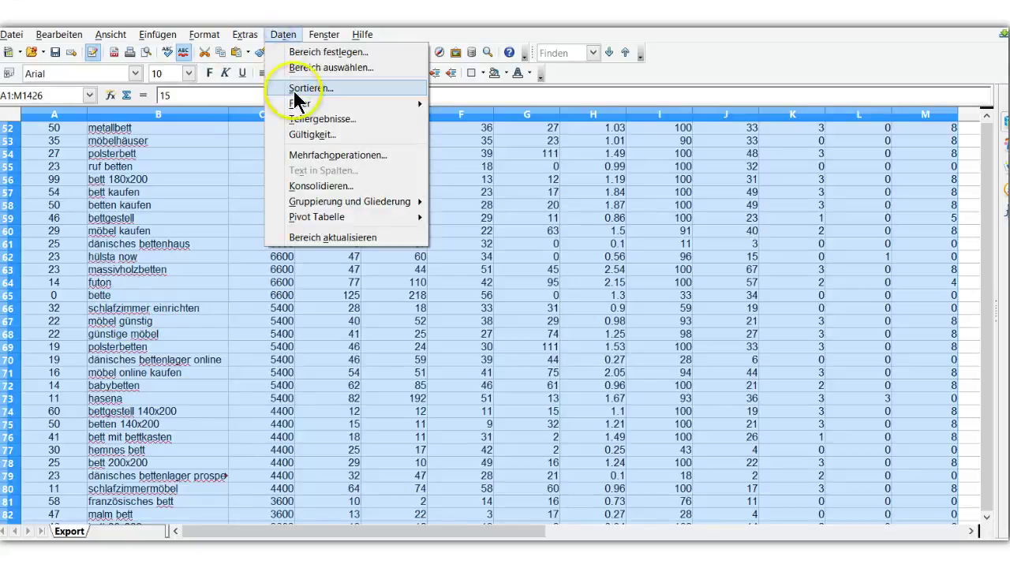
pyautogui.moveTo(300, 105)
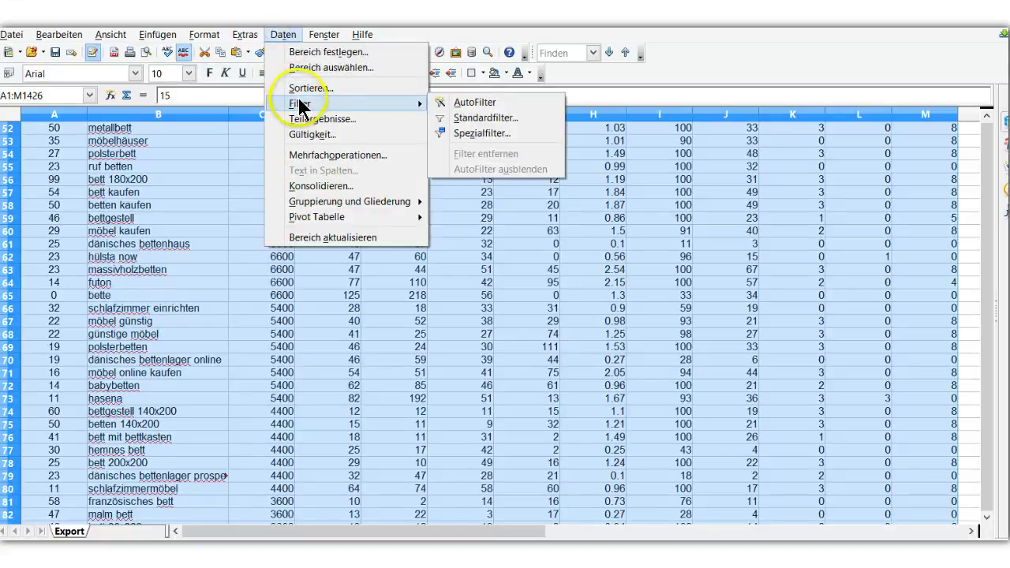
pyautogui.click(473, 118)
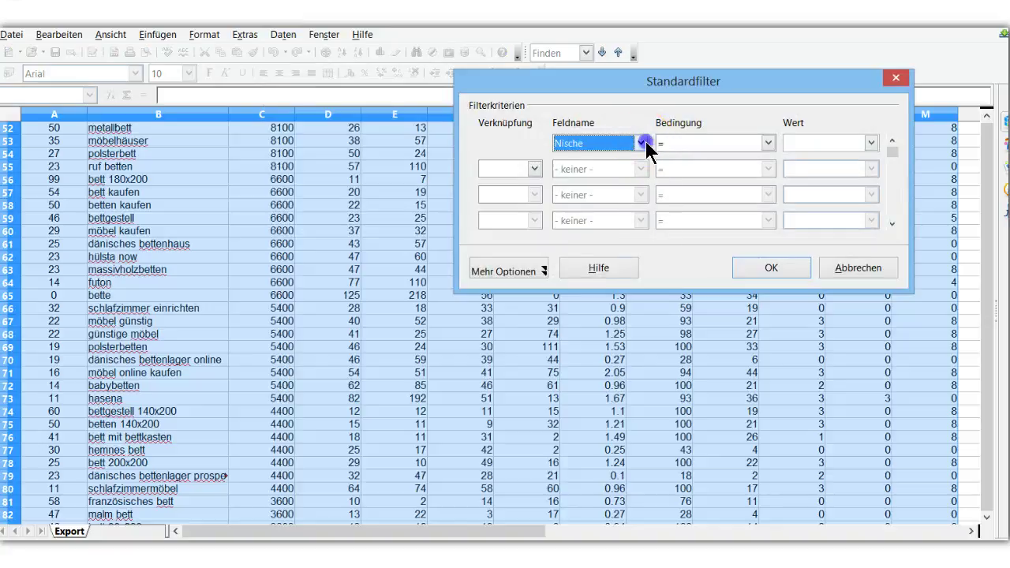
pyautogui.click(641, 143)
pyautogui.click(616, 173)
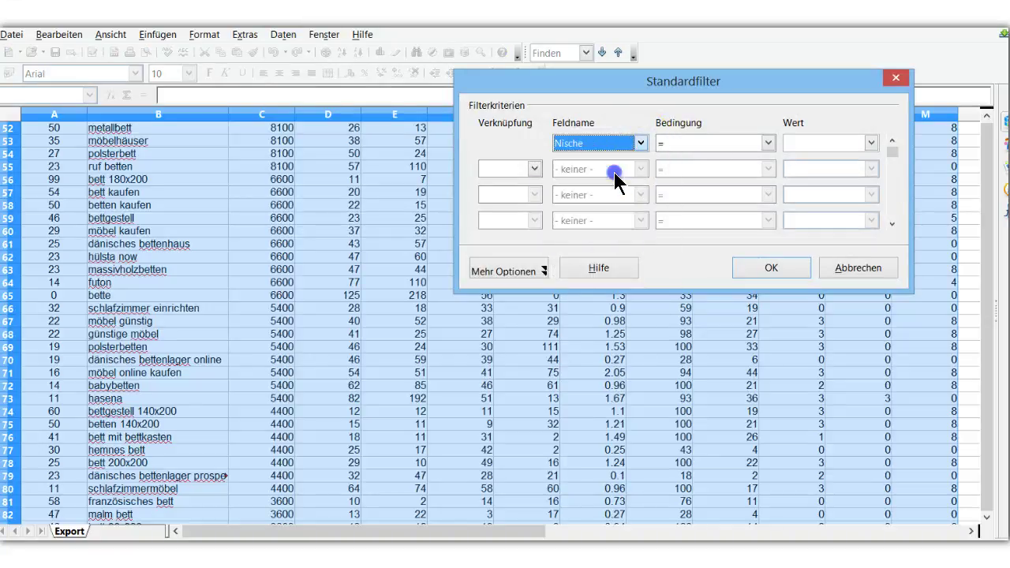
pyautogui.click(766, 143)
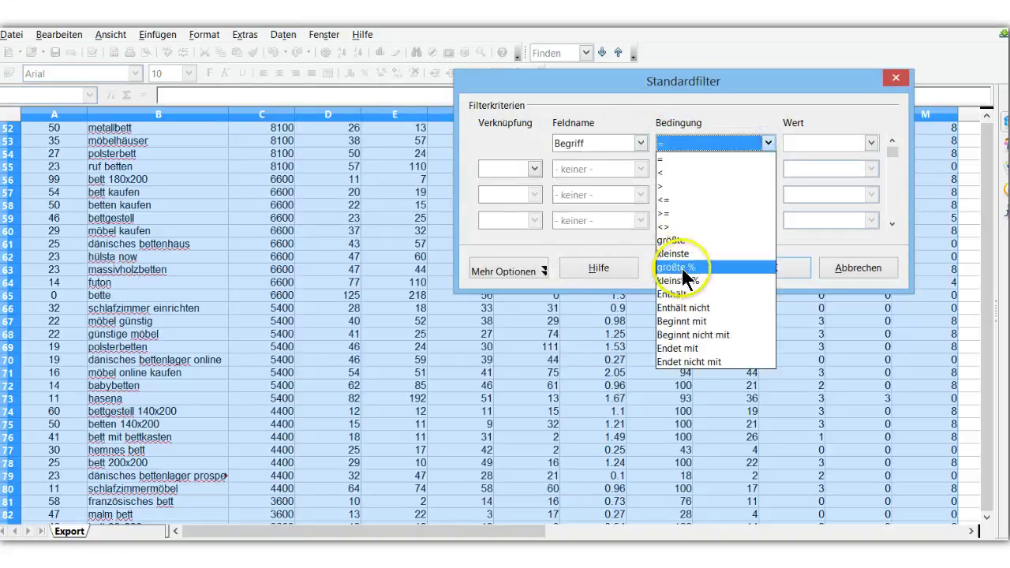
pyautogui.click(672, 293)
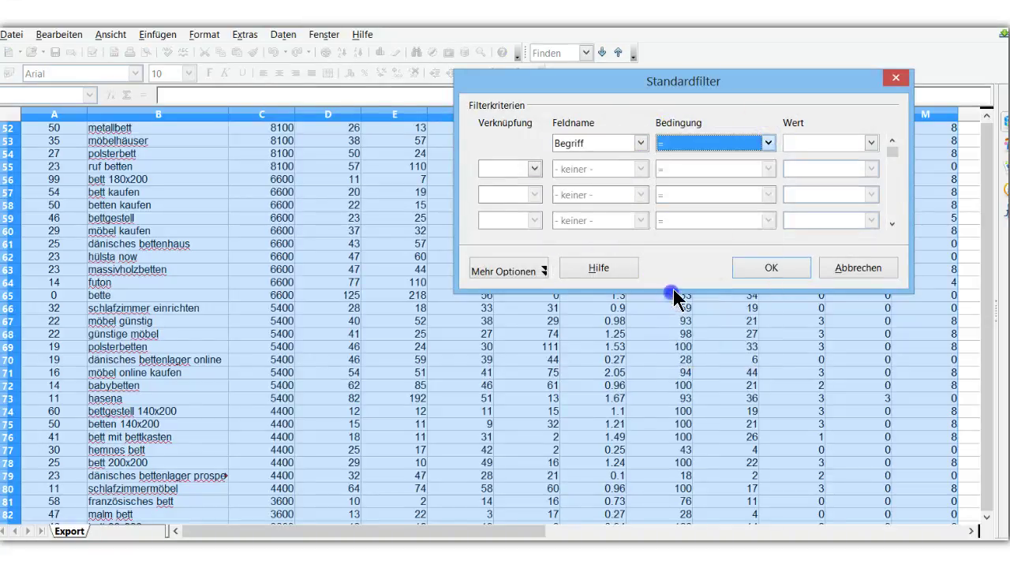
# Set the filter value to "schlafzimmer" and apply the filter to the keyword list.
pyautogui.click(824, 142)
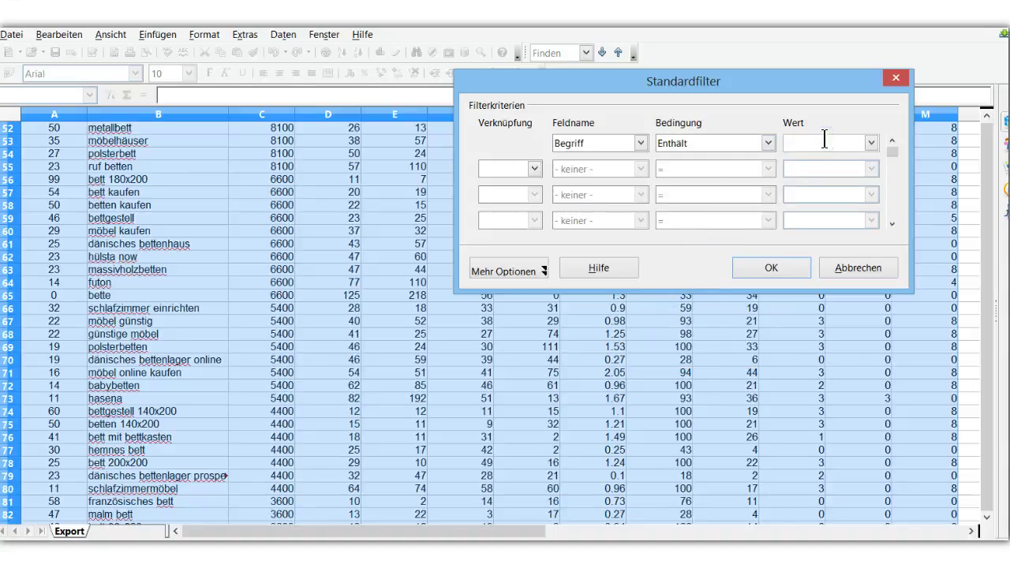
pyautogui.write('schla')
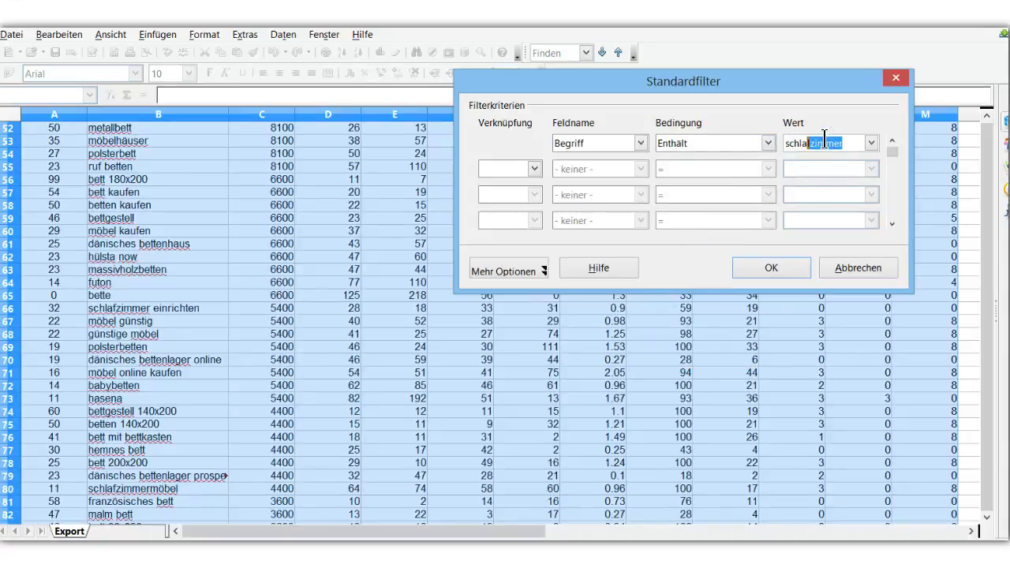
pyautogui.press('Delete')
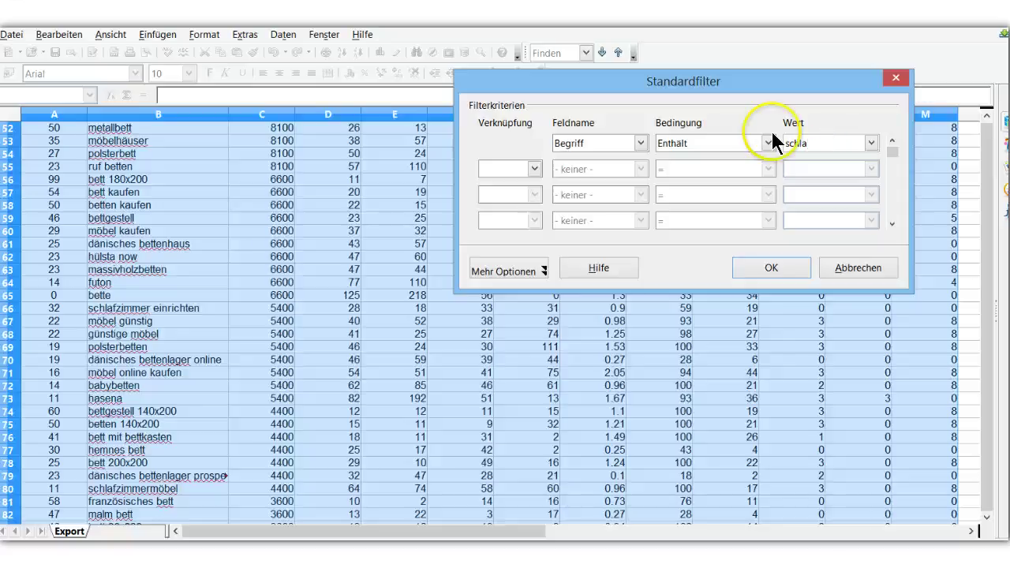
pyautogui.write('fzimmer')
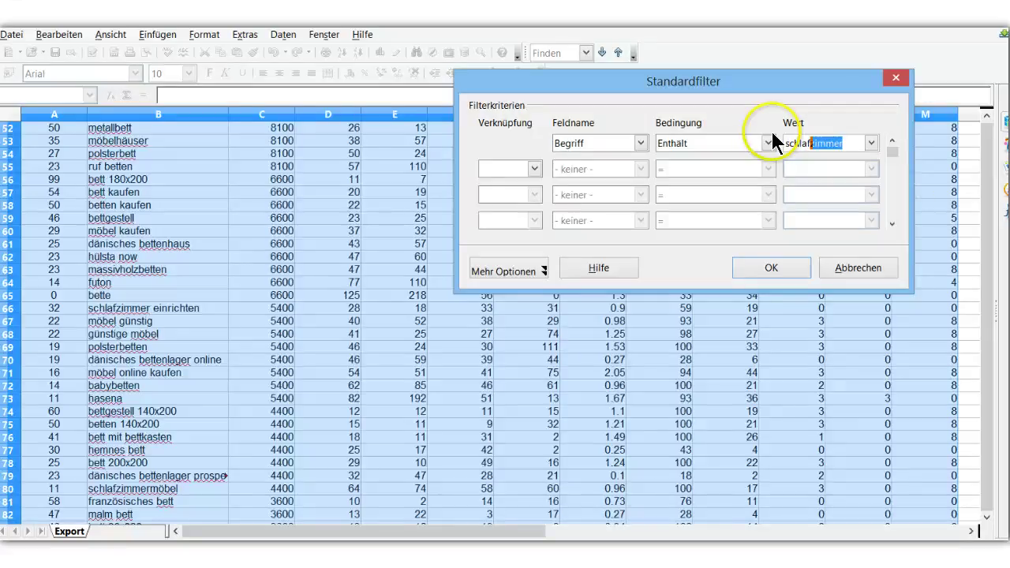
pyautogui.press('Left')
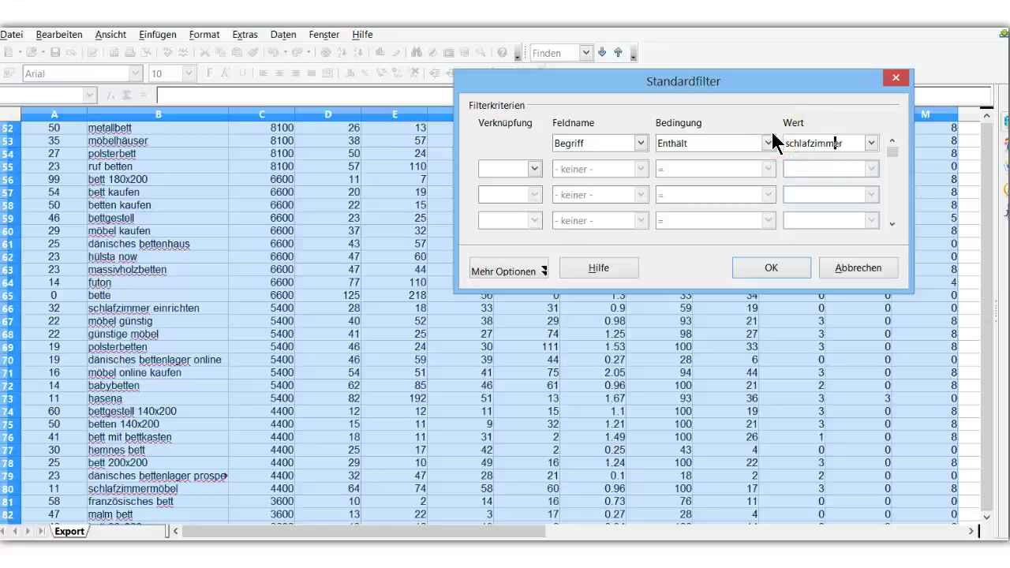
pyautogui.press('End')
pyautogui.press('BackSpace')
pyautogui.press('BackSpace')
pyautogui.press('BackSpace')
pyautogui.press('BackSpace')
pyautogui.press('BackSpace')
pyautogui.press('BackSpace')
pyautogui.press('BackSpace')
pyautogui.click(773, 261)
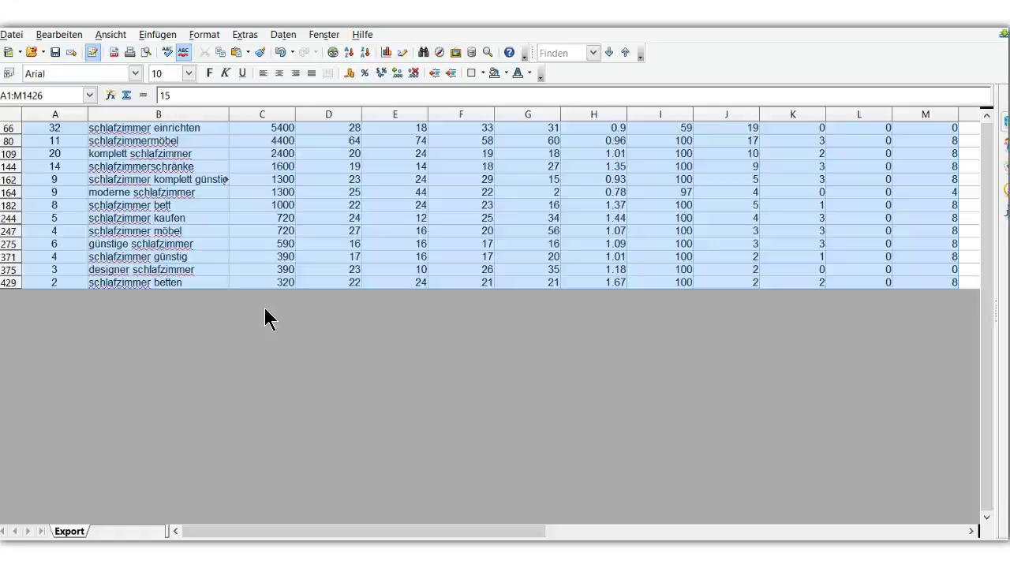
pyautogui.click(265, 140)
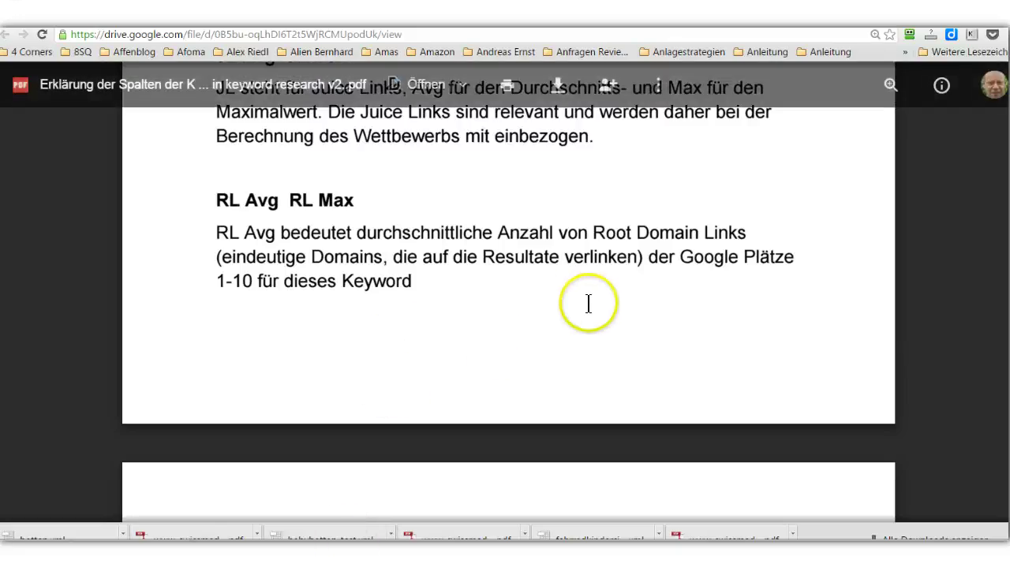
# Return to the beginning of the PDF explaining the keyword search columns and look at the video tutorial link.
pyautogui.scroll(5, 599, 300)
pyautogui.scroll(15, 592, 297)
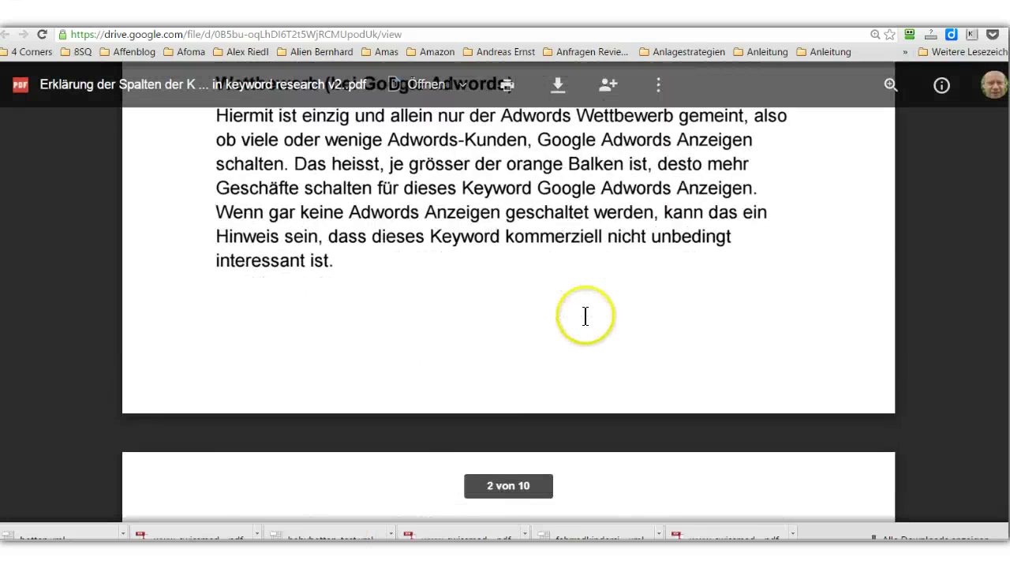
pyautogui.scroll(15, 584, 317)
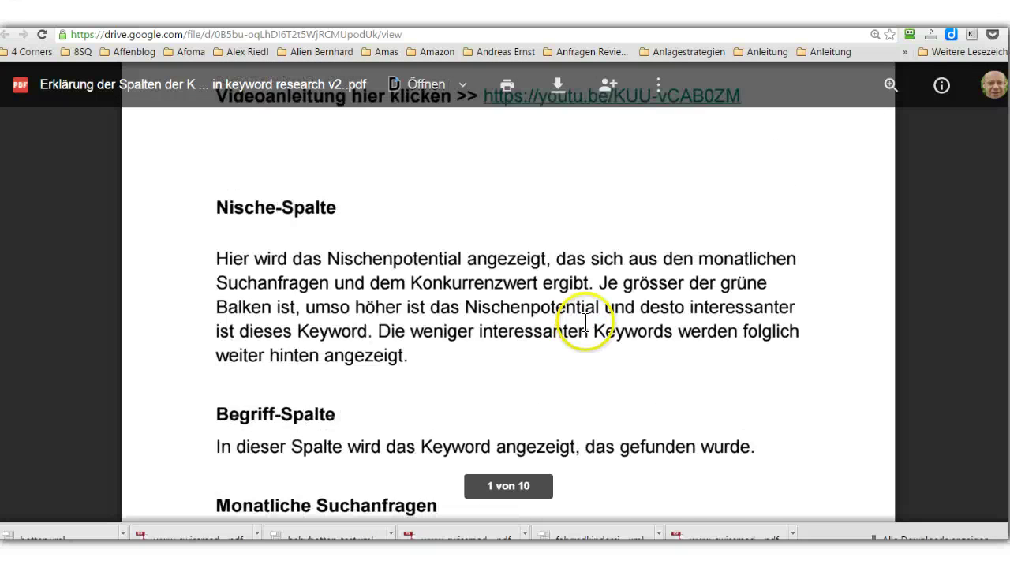
pyautogui.scroll(1, 581, 321)
pyautogui.scroll(-2, 582, 321)
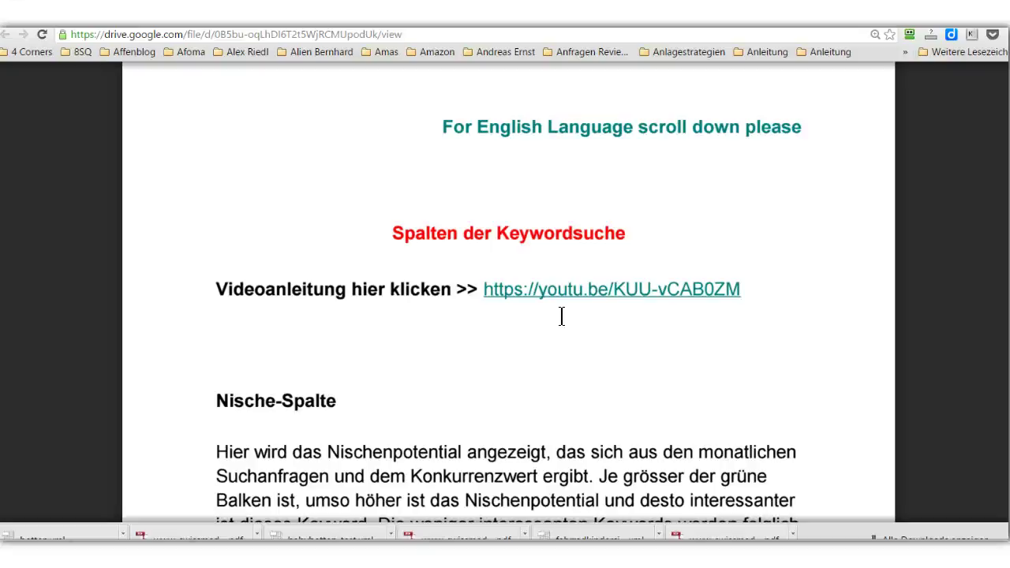
pyautogui.click(555, 310)
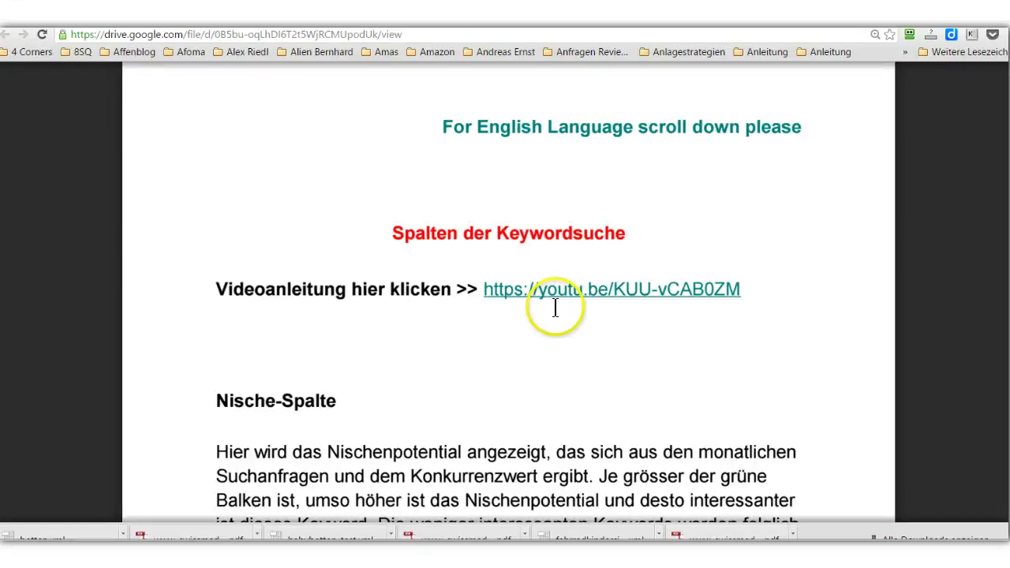
pyautogui.click(547, 308)
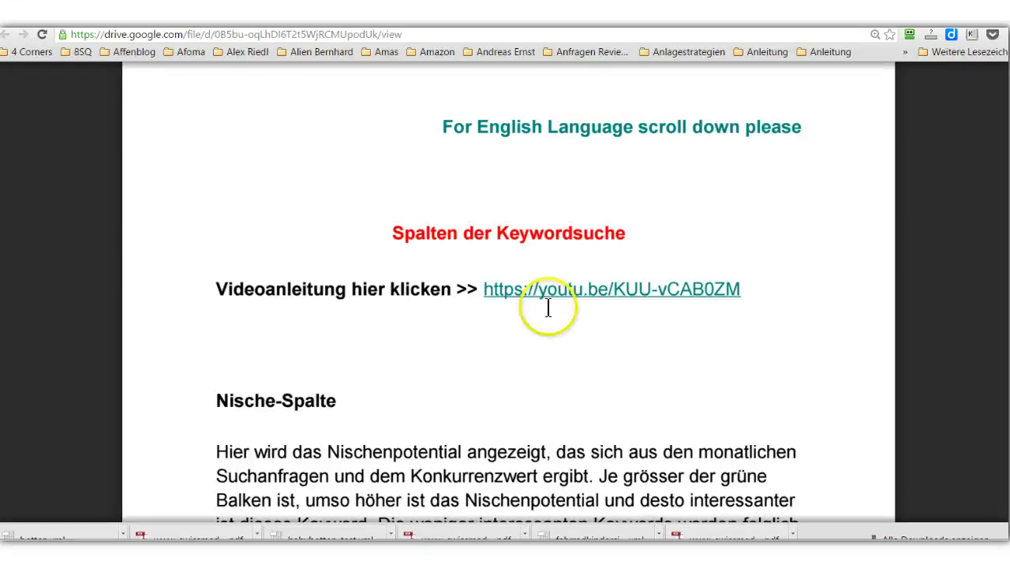